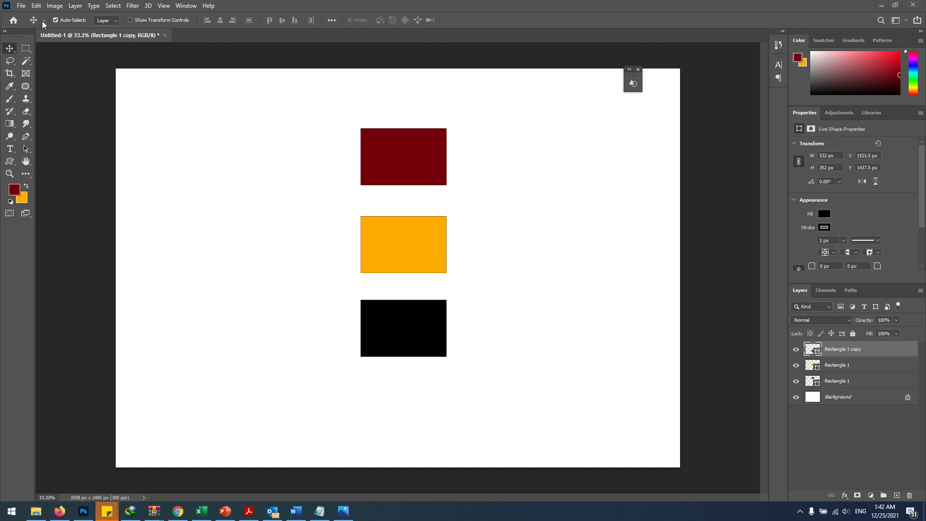
# Step: Start a new document and set its width to 7559 pixels
pyautogui.click(22, 6)
pyautogui.click(30, 17)
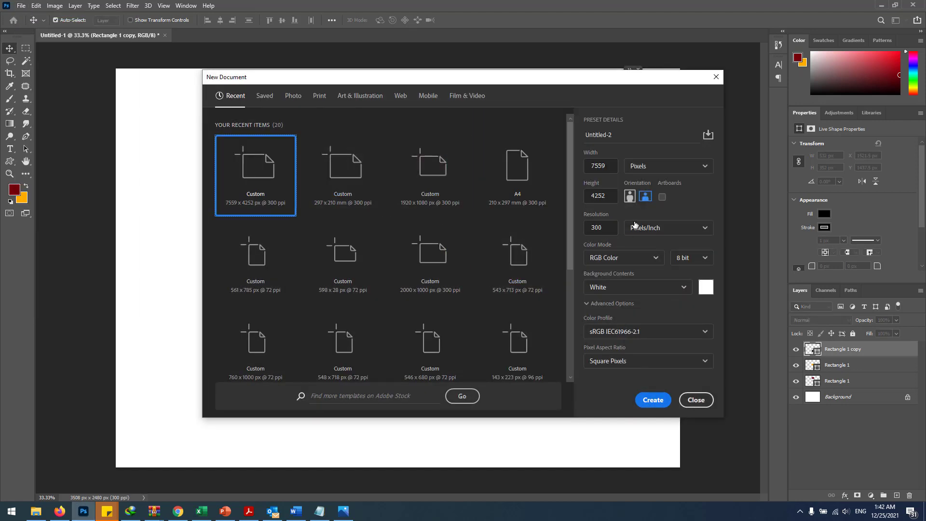
pyautogui.click(605, 166)
pyautogui.moveTo(606, 166); pyautogui.dragTo(589, 168)
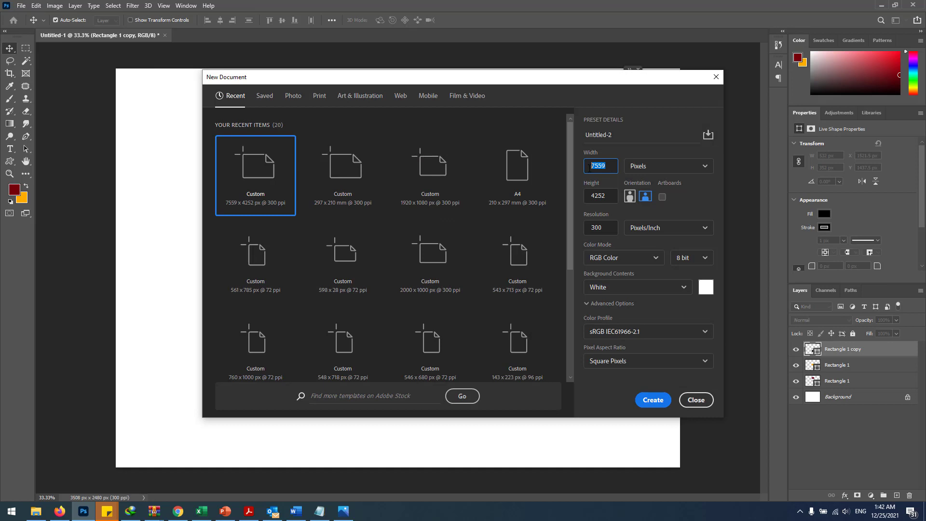
pyautogui.press('BackSpace')
pyautogui.write('75')
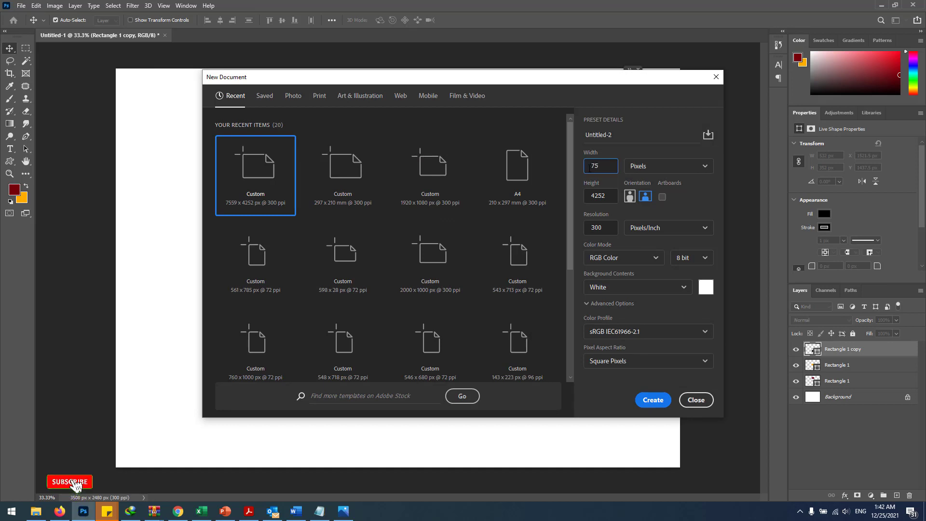
pyautogui.write('59')
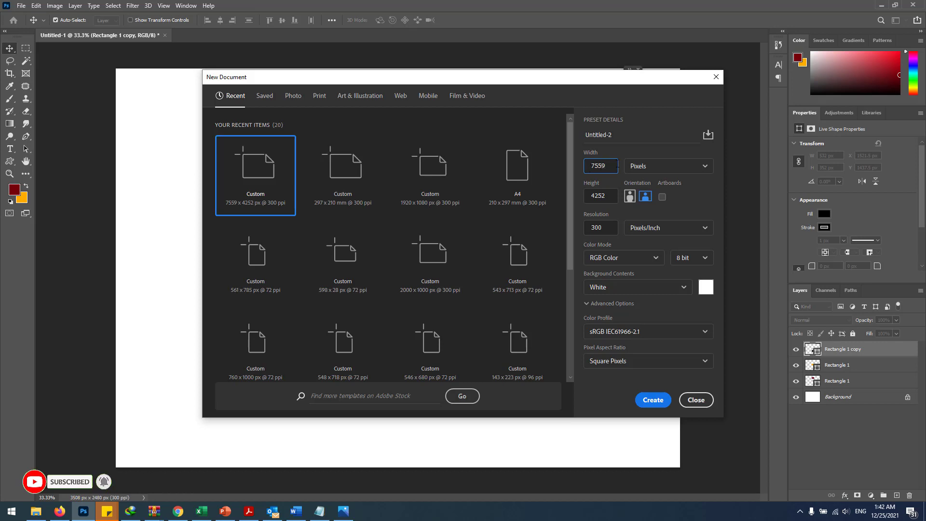
# Step: Set the height to 4252 pixels, keep the resolution at 300 pixels/inch, and create the document
pyautogui.click(609, 195)
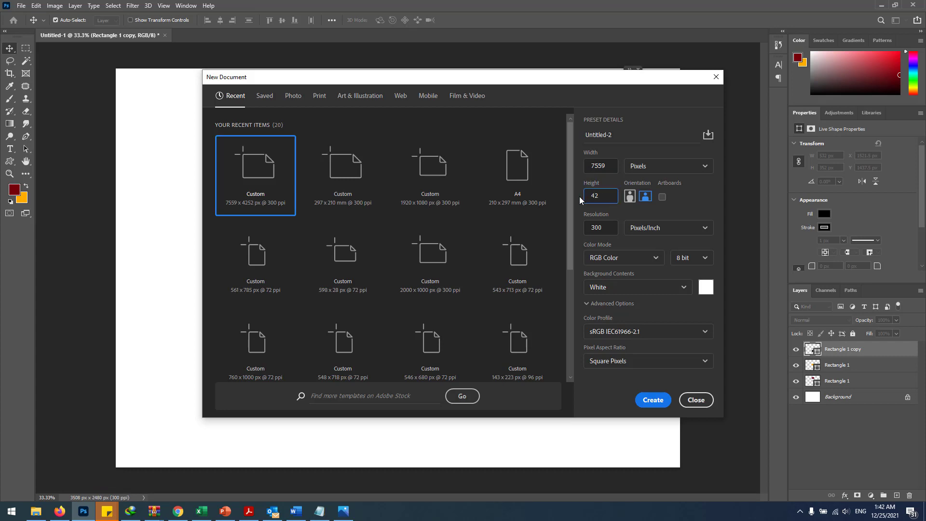
pyautogui.click(678, 172)
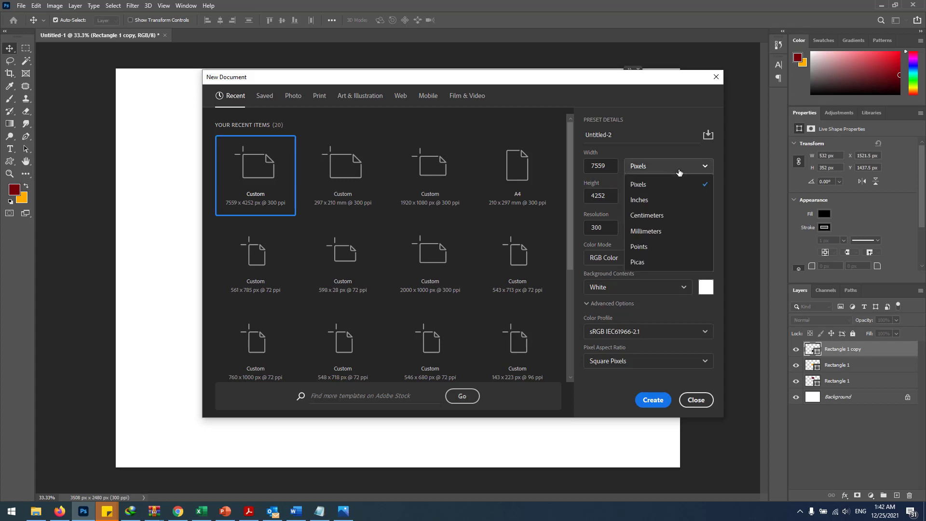
pyautogui.click(662, 186)
pyautogui.click(609, 228)
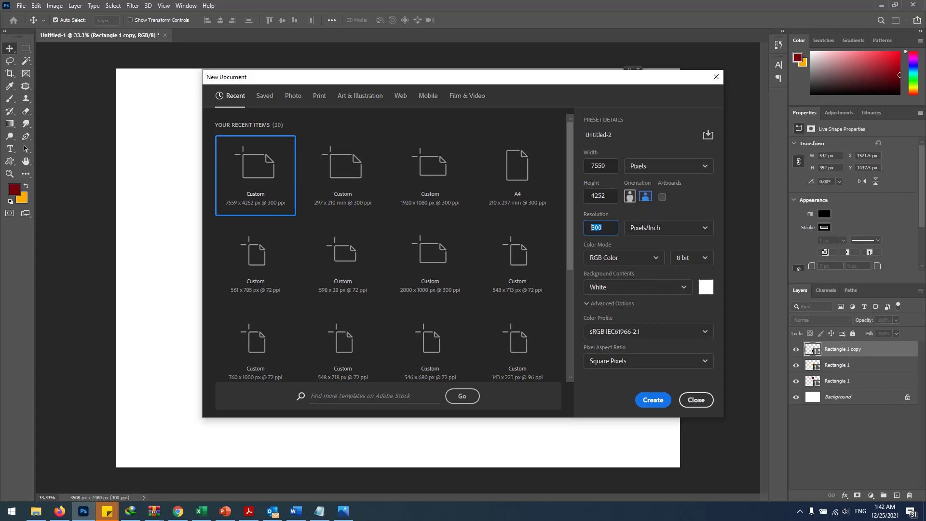
pyautogui.click(608, 228)
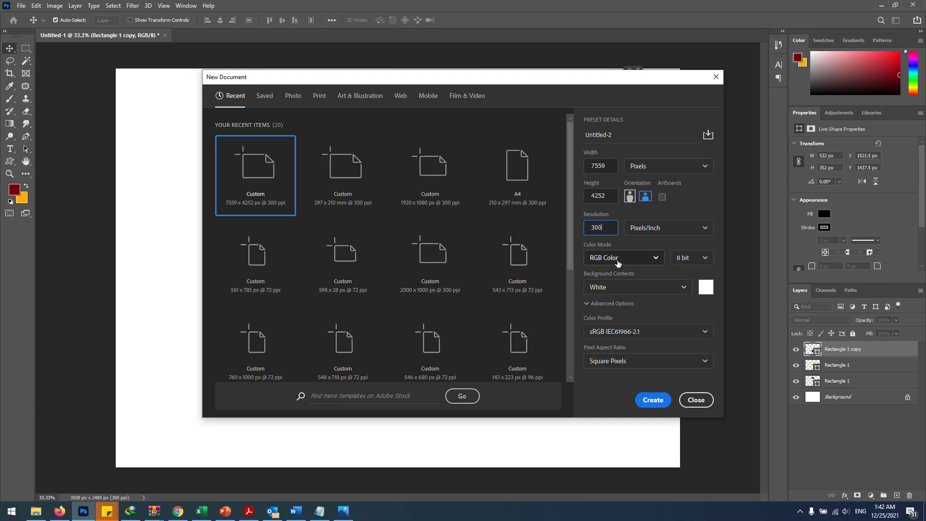
pyautogui.click(652, 402)
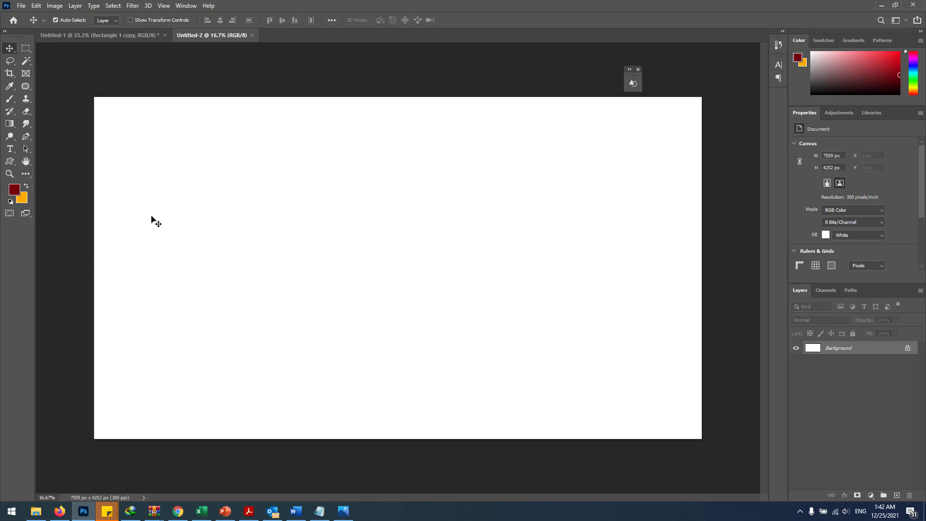
# Step: Copy the hex code 740009 of the foreground color and close the Color Picker
pyautogui.click(14, 189)
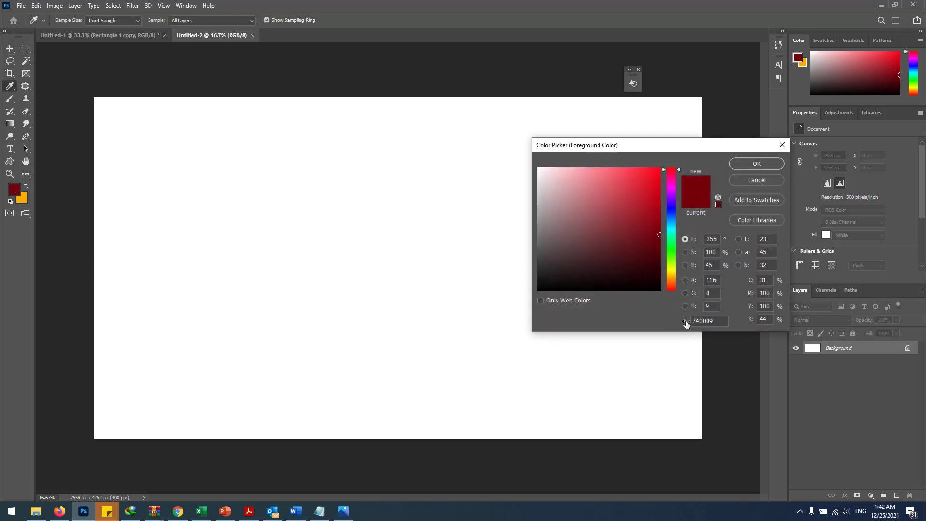
pyautogui.moveTo(693, 321); pyautogui.dragTo(718, 319)
pyautogui.rightClick(701, 322)
pyautogui.click(715, 351)
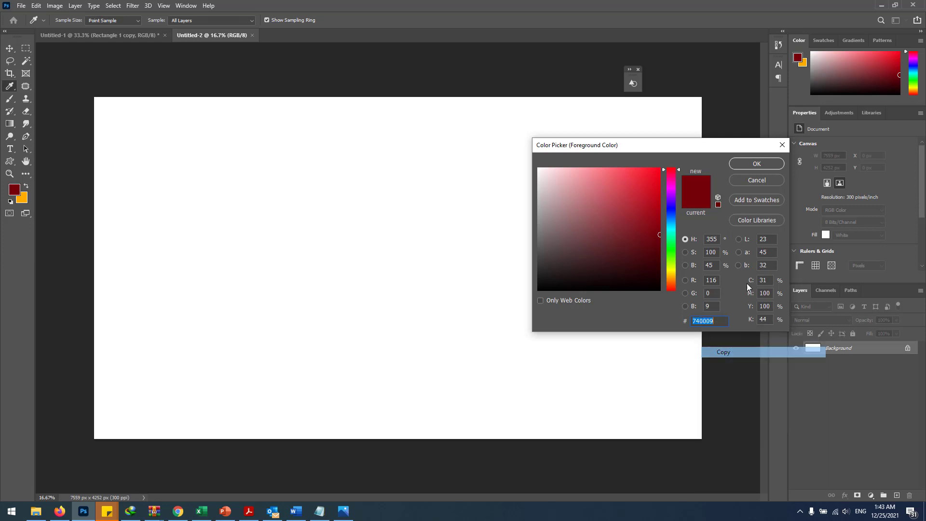
pyautogui.click(758, 164)
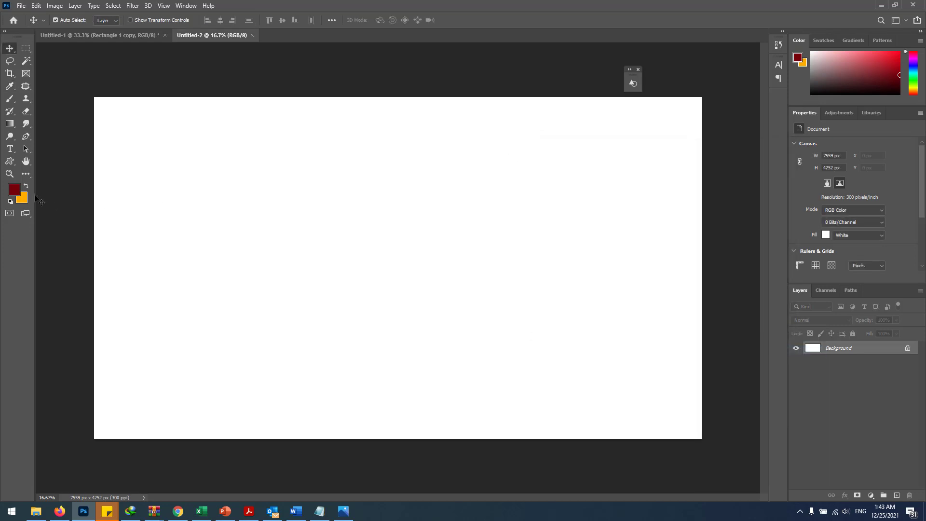
# Step: Change the foreground color to the bright red f62737
pyautogui.click(13, 192)
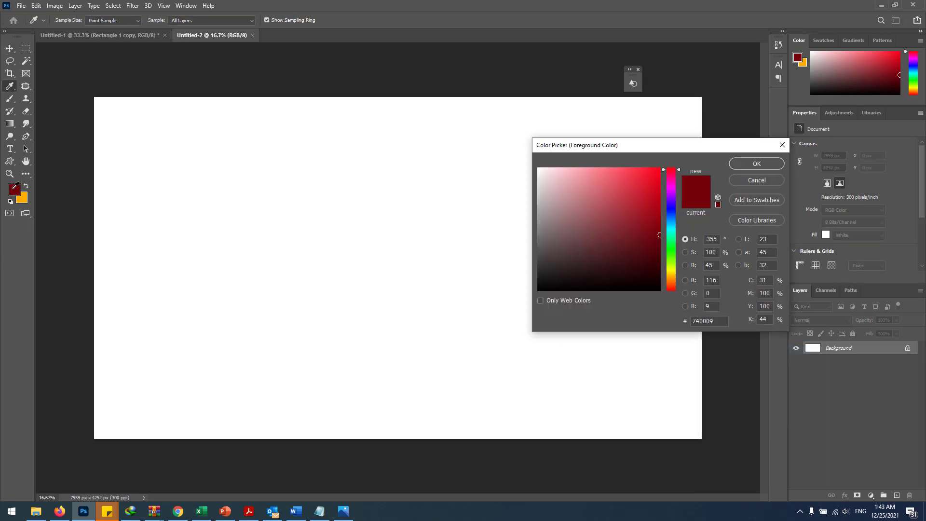
pyautogui.click(641, 172)
pyautogui.click(739, 163)
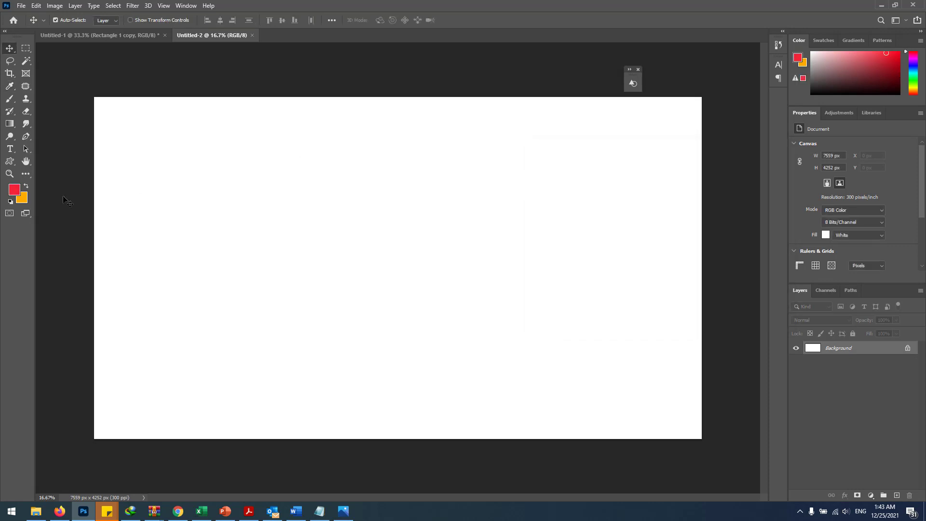
# Step: Set the foreground color to the dark red 740009 and activate the Move tool
pyautogui.click(14, 192)
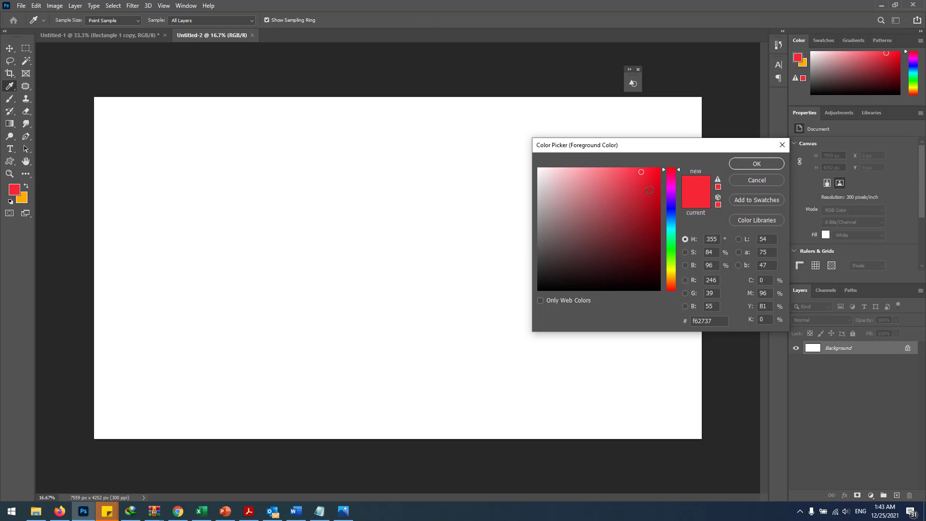
pyautogui.click(704, 322)
pyautogui.write('740009')
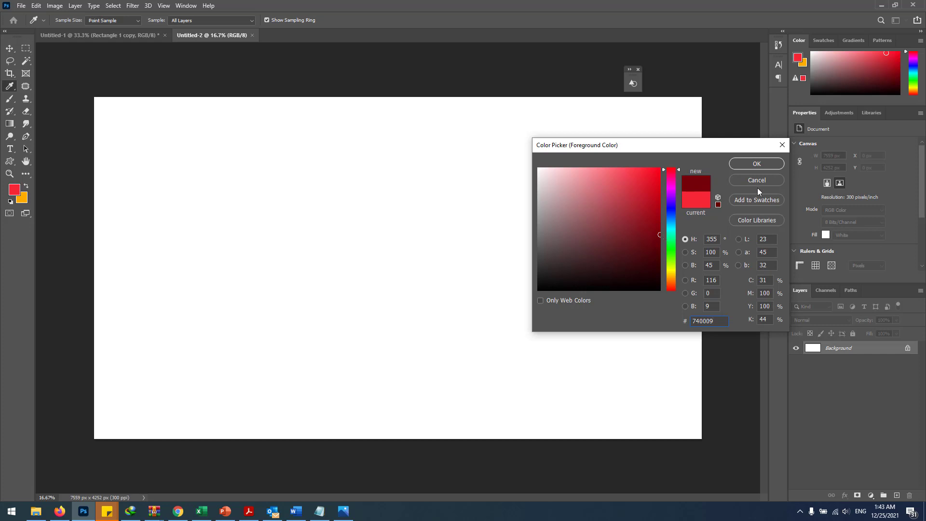
pyautogui.click(767, 164)
pyautogui.press('v')
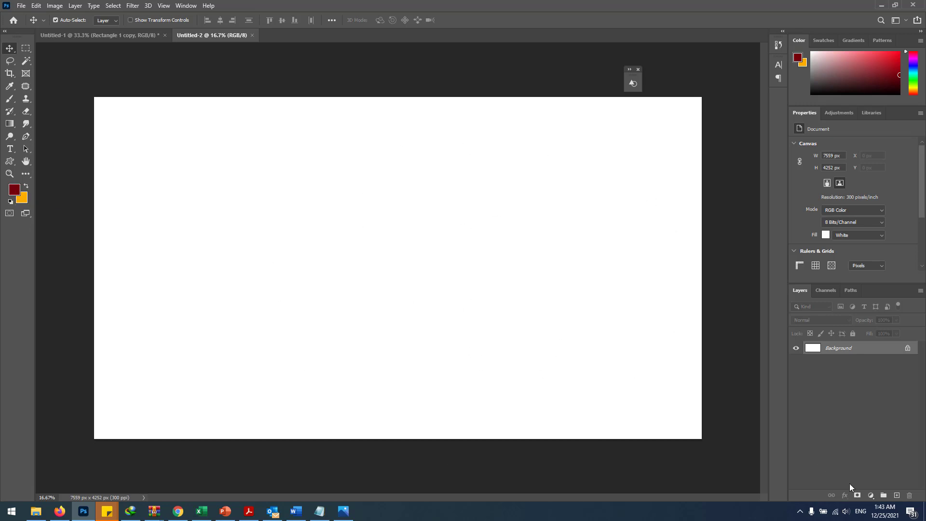
# Step: Add a Gradient fill layer above the background using the Foreground to Background preset
pyautogui.click(872, 498)
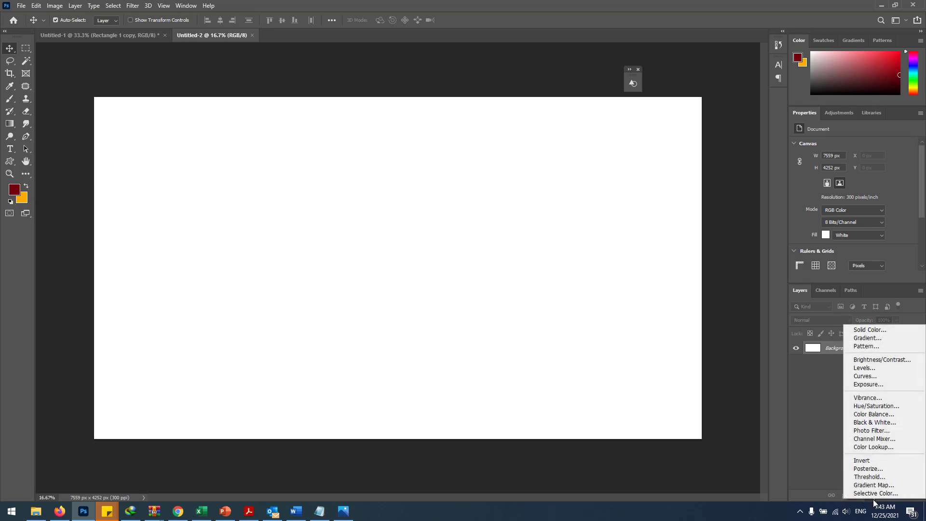
pyautogui.click(867, 339)
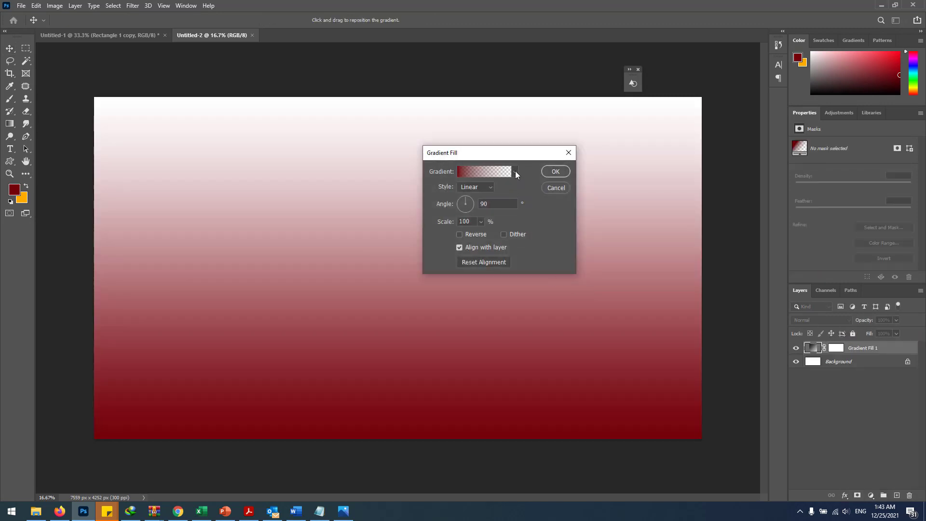
pyautogui.click(515, 172)
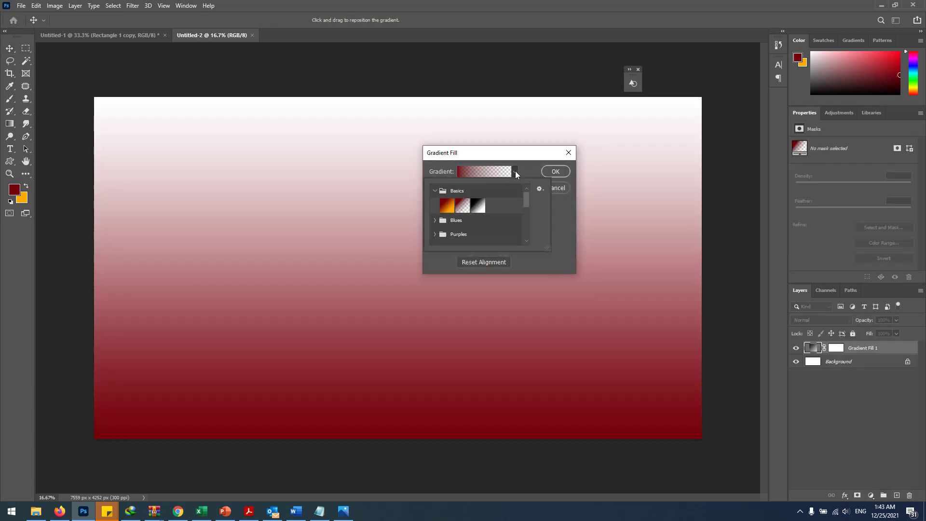
pyautogui.click(446, 206)
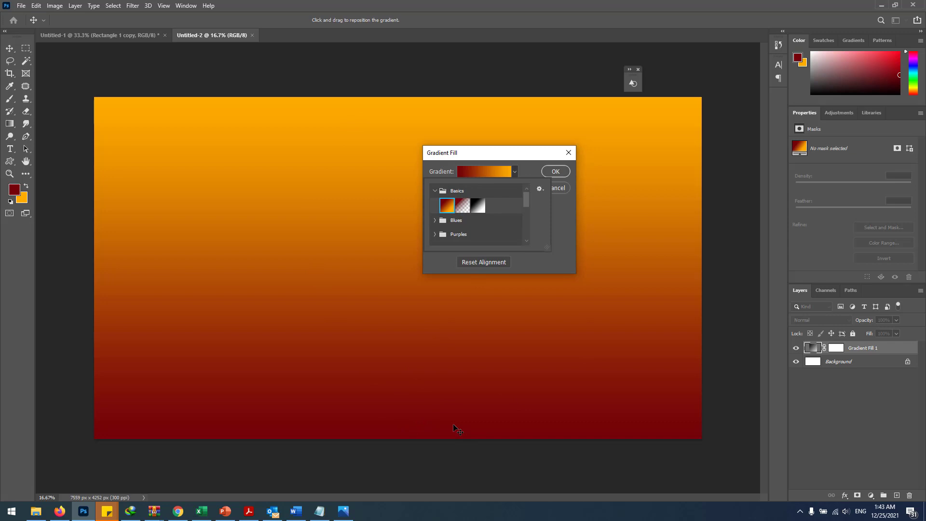
# Step: Change the gradient's orange end stop to black (000000) and accept the edited gradient
pyautogui.click(483, 175)
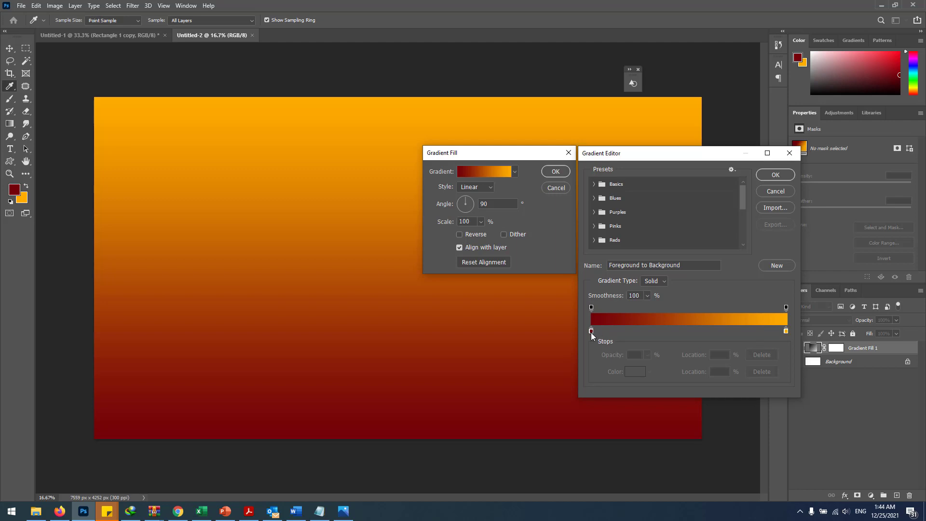
pyautogui.doubleClick(786, 331)
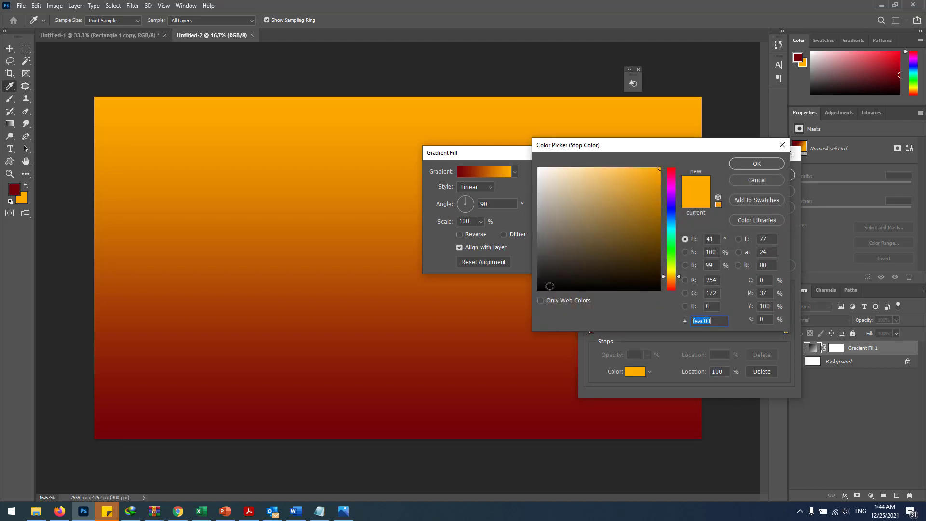
pyautogui.click(536, 290)
pyautogui.click(538, 290)
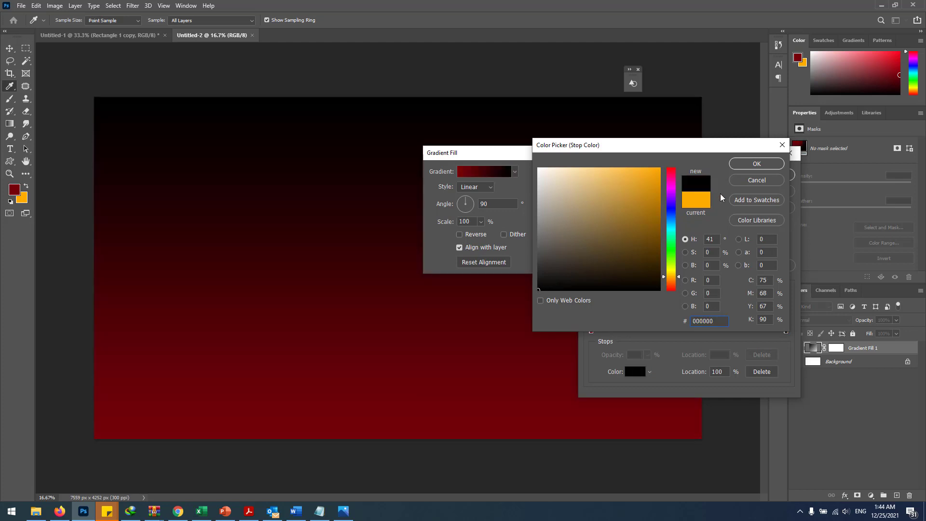
pyautogui.click(755, 164)
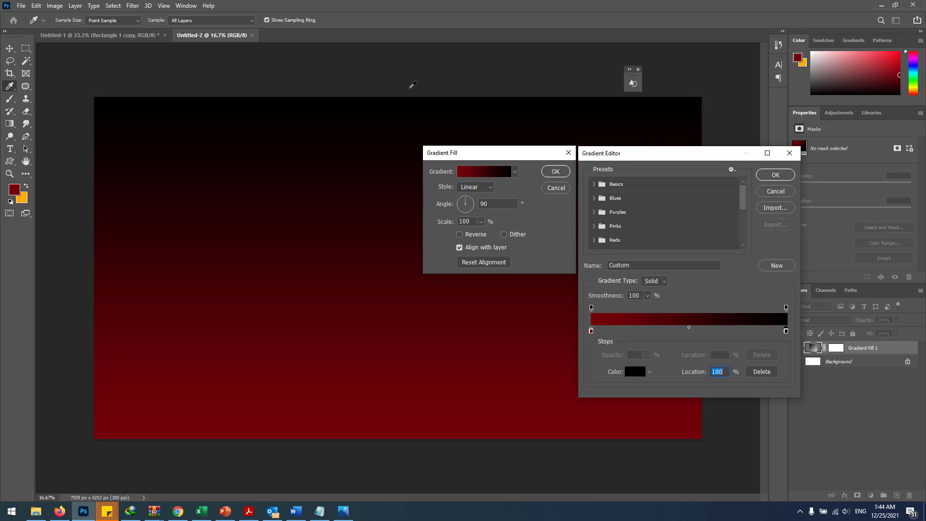
pyautogui.click(775, 175)
# Step: Rotate the gradient fill to an angle of about -89.1° and apply it
pyautogui.moveTo(461, 206); pyautogui.dragTo(469, 206)
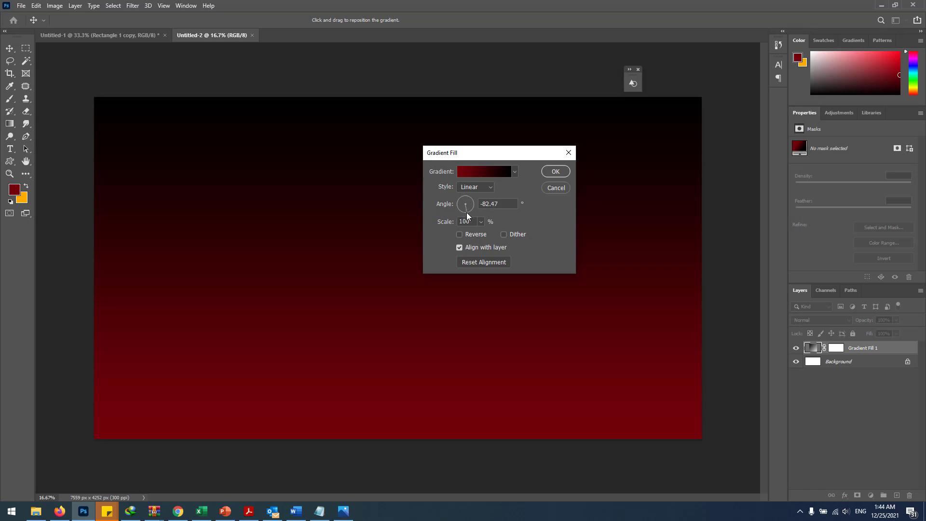
pyautogui.click(485, 206)
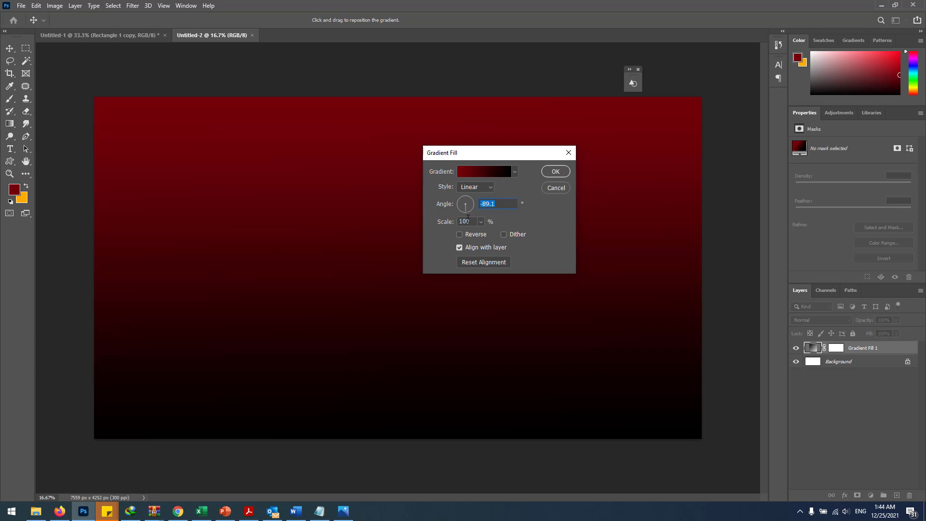
pyautogui.click(554, 172)
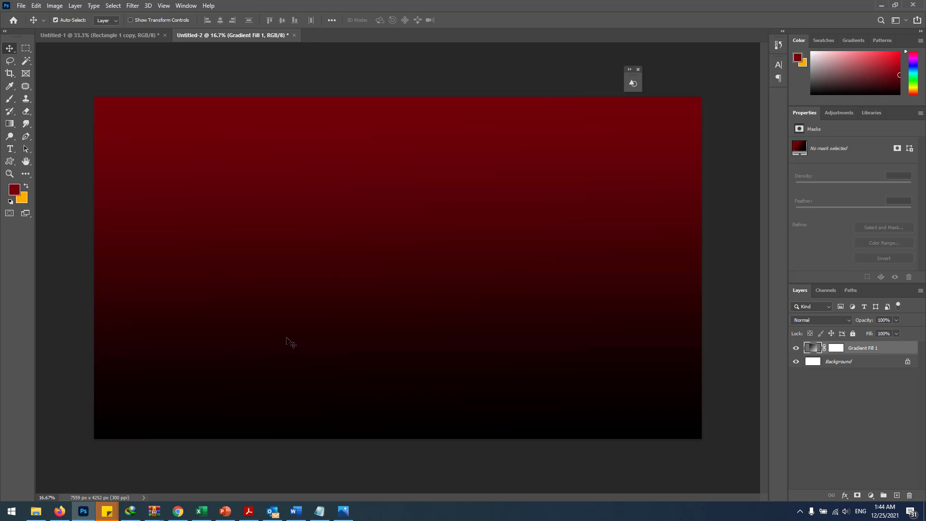
# Step: Draw a dark red ellipse about 7266 × 3365 px across the lower part of the canvas
pyautogui.click(10, 163)
pyautogui.rightClick(11, 167)
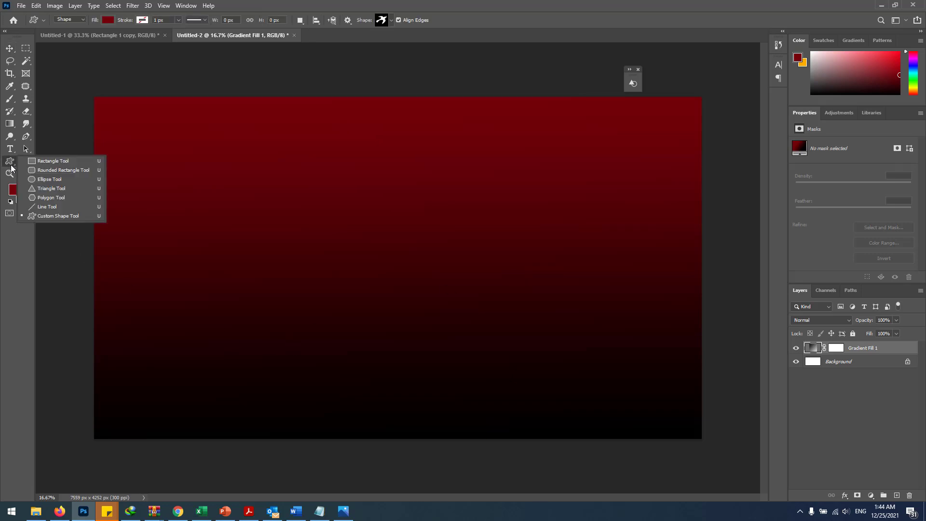
pyautogui.click(58, 182)
pyautogui.moveTo(119, 200); pyautogui.dragTo(702, 470)
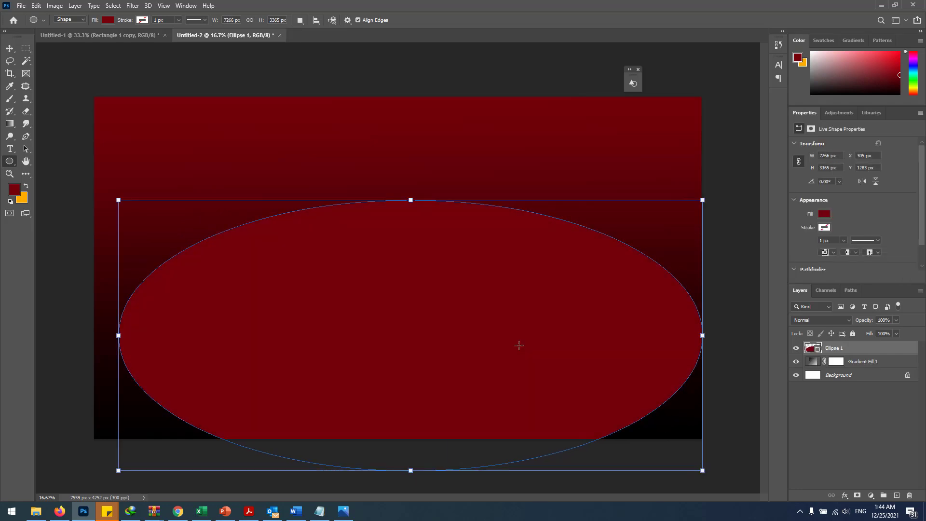
# Step: Move the ellipse down to about X 341 px, Y 2512 px so its lower half extends below the canvas
pyautogui.click(9, 49)
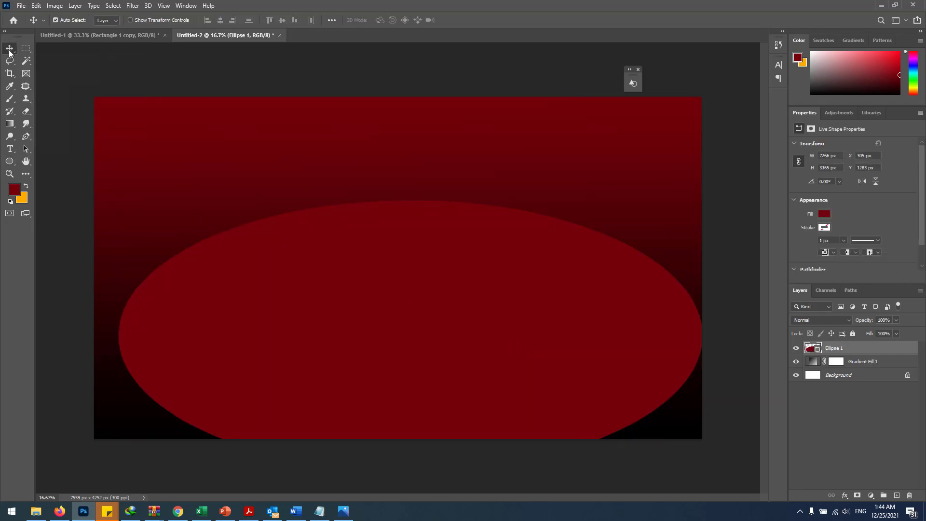
pyautogui.moveTo(437, 288); pyautogui.dragTo(442, 381)
pyautogui.moveTo(444, 385); pyautogui.dragTo(445, 384)
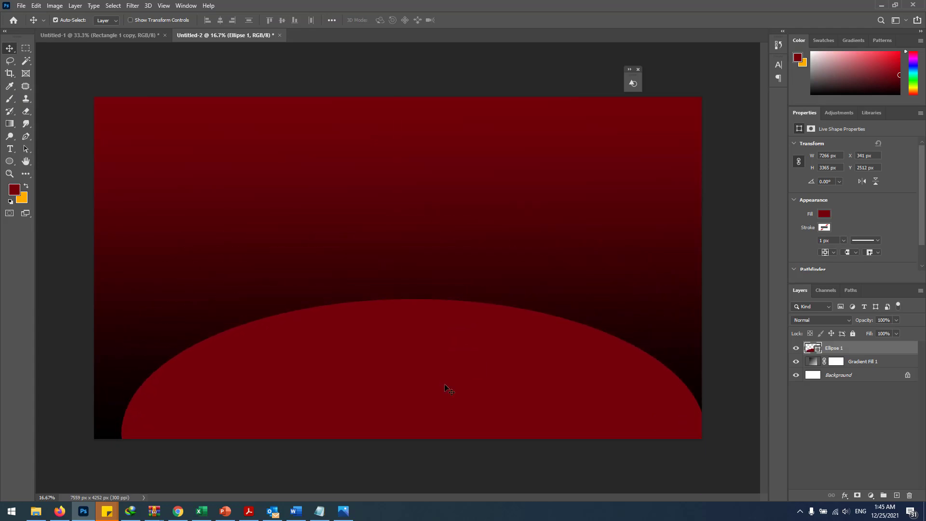
# Step: Stretch the ellipse past both canvas sides to about 8094 × 3323 px, placed at about X -211 px, Y 2590 px
pyautogui.hotkey('ctrl', 't')
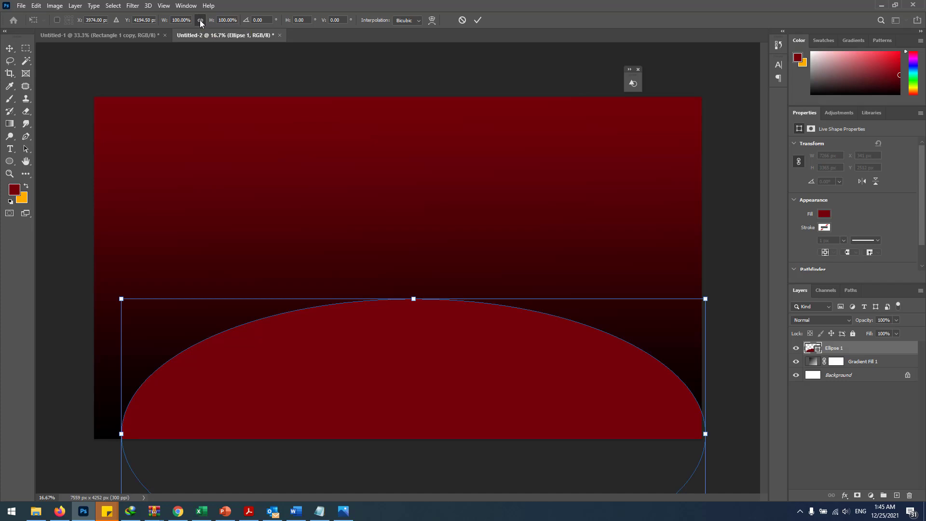
pyautogui.moveTo(121, 434); pyautogui.dragTo(77, 433)
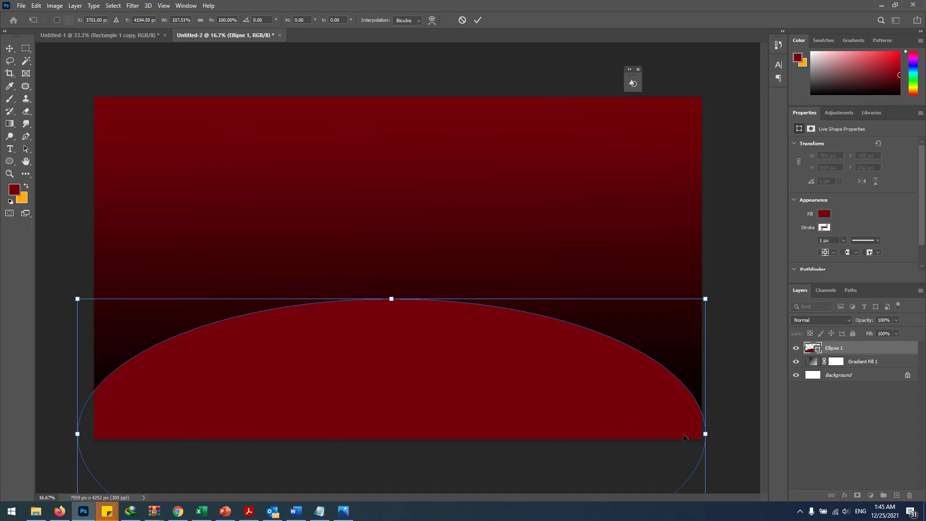
pyautogui.moveTo(705, 434); pyautogui.dragTo(728, 433)
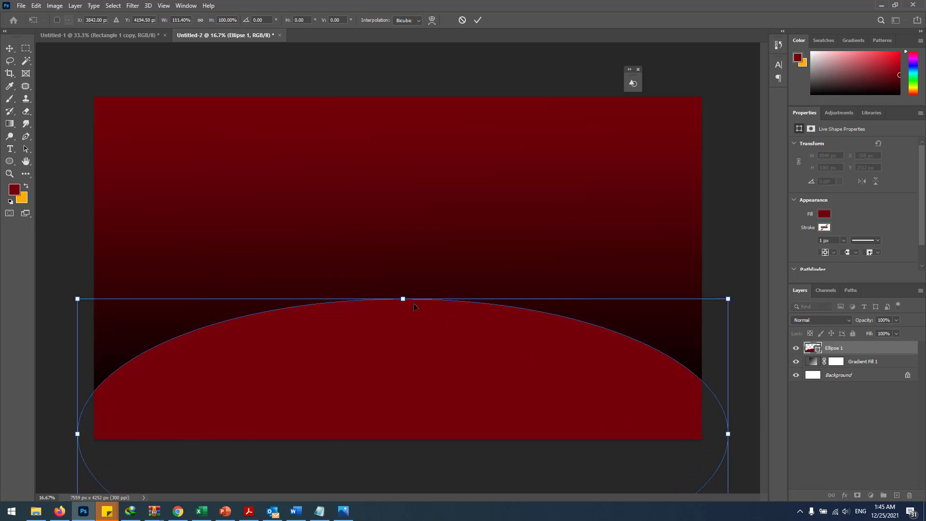
pyautogui.moveTo(404, 300); pyautogui.dragTo(403, 303)
pyautogui.moveTo(421, 344); pyautogui.dragTo(420, 347)
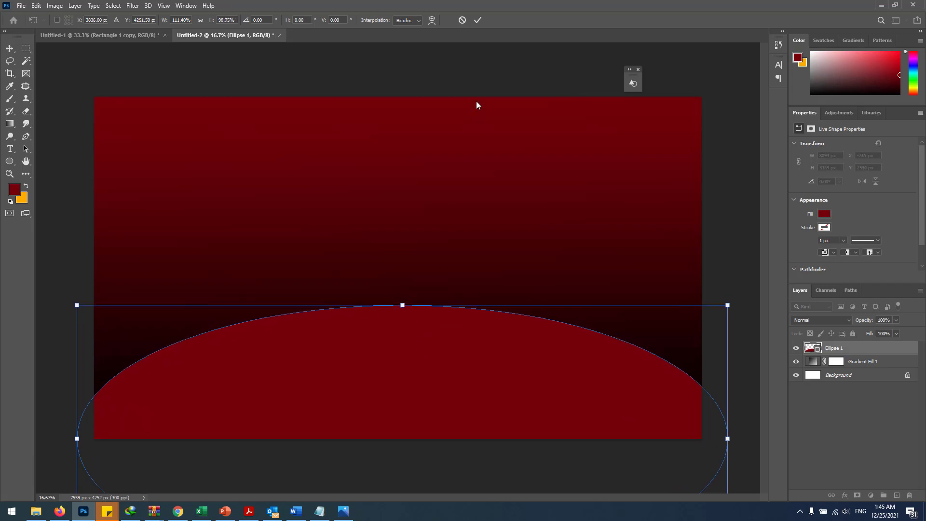
pyautogui.click(477, 20)
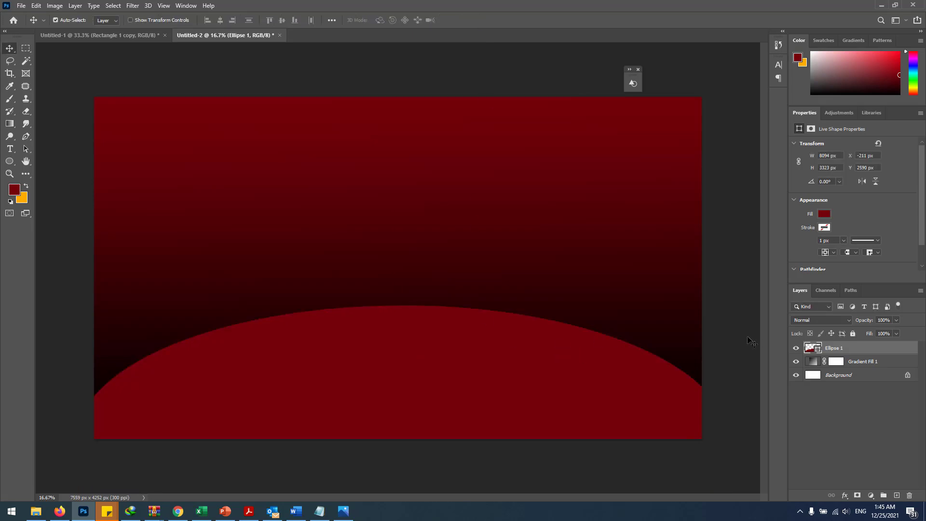
pyautogui.click(11, 165)
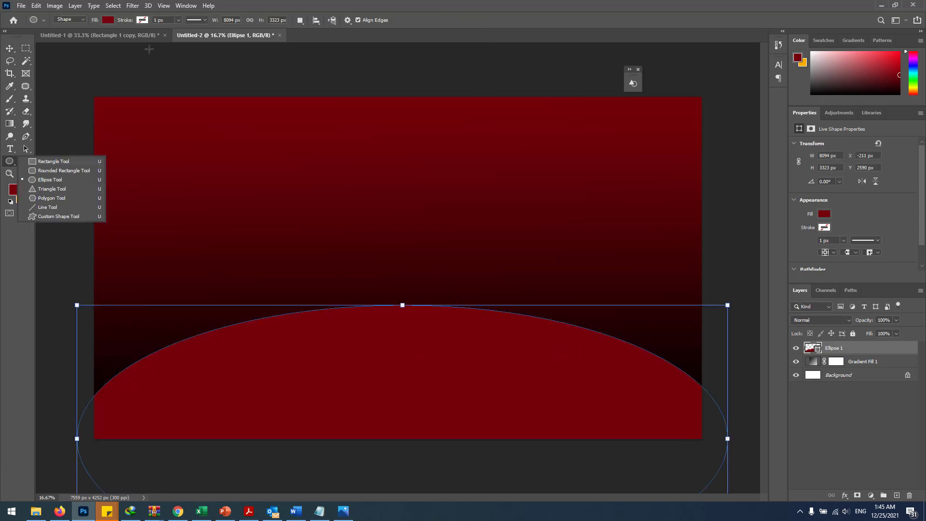
pyautogui.click(145, 20)
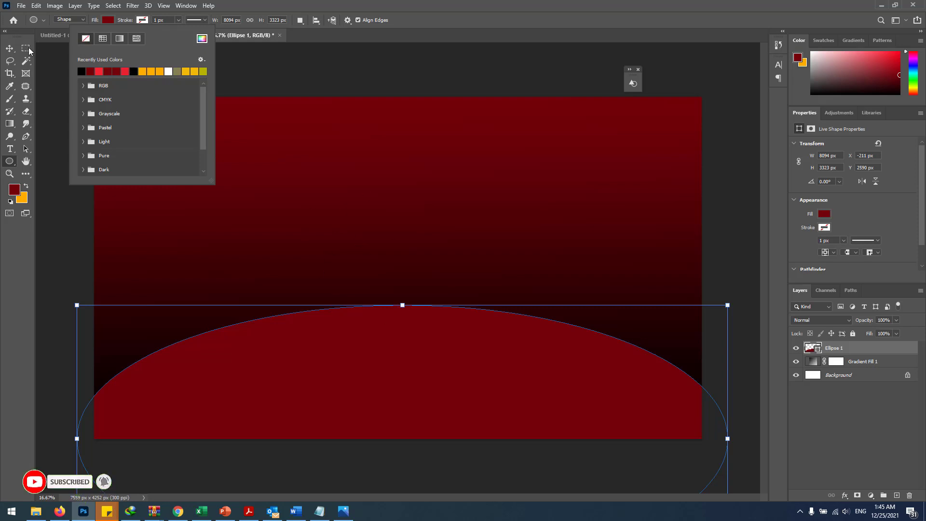
pyautogui.click(10, 49)
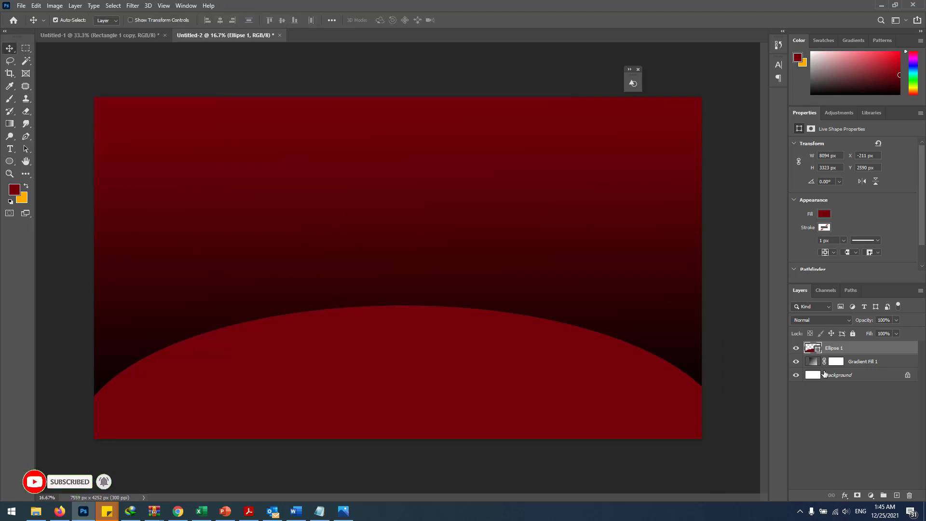
# Step: Recolour the large ellipse black (000000) and move it straight down to about Y 2812 px
pyautogui.doubleClick(818, 351)
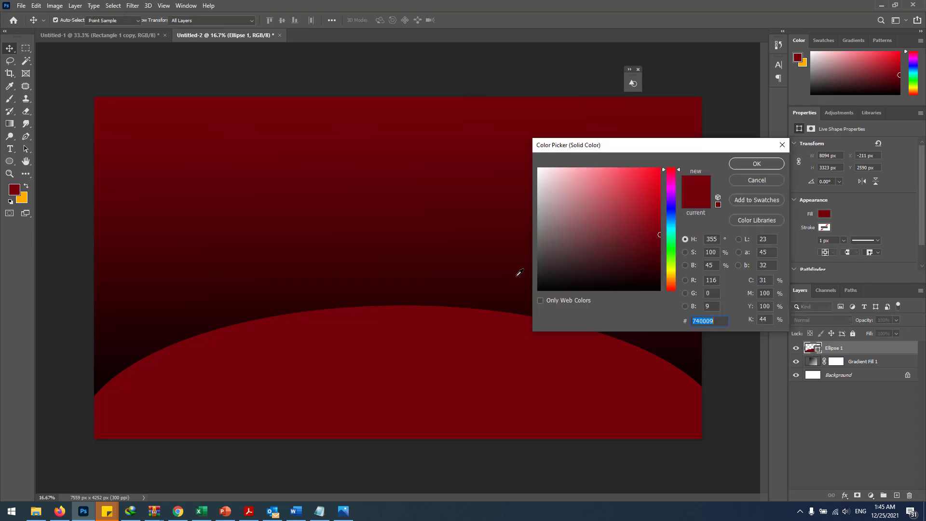
pyautogui.click(544, 288)
pyautogui.moveTo(531, 290); pyautogui.dragTo(533, 289)
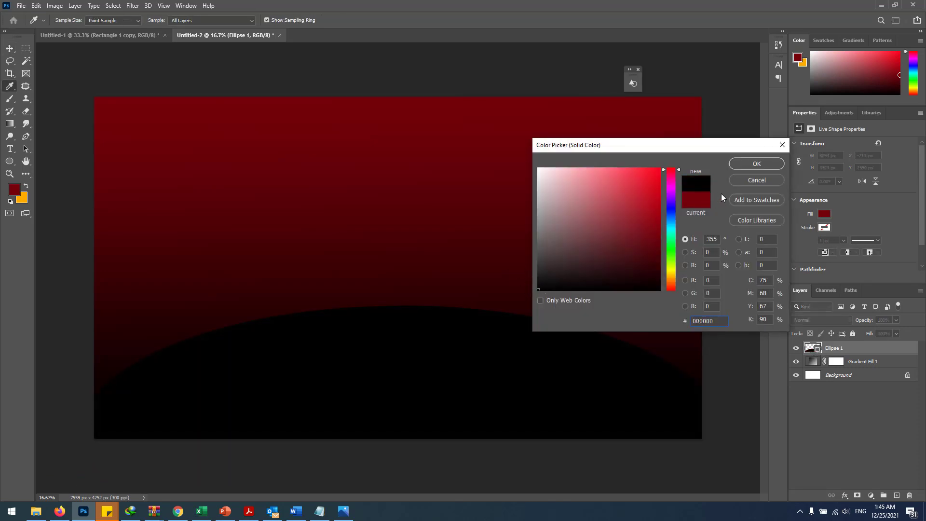
pyautogui.click(749, 163)
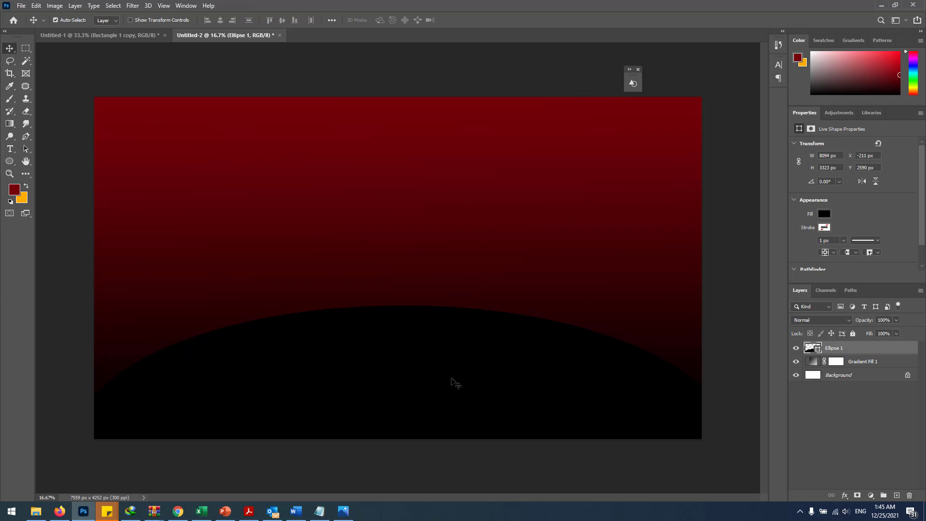
pyautogui.moveTo(452, 383); pyautogui.dragTo(427, 379)
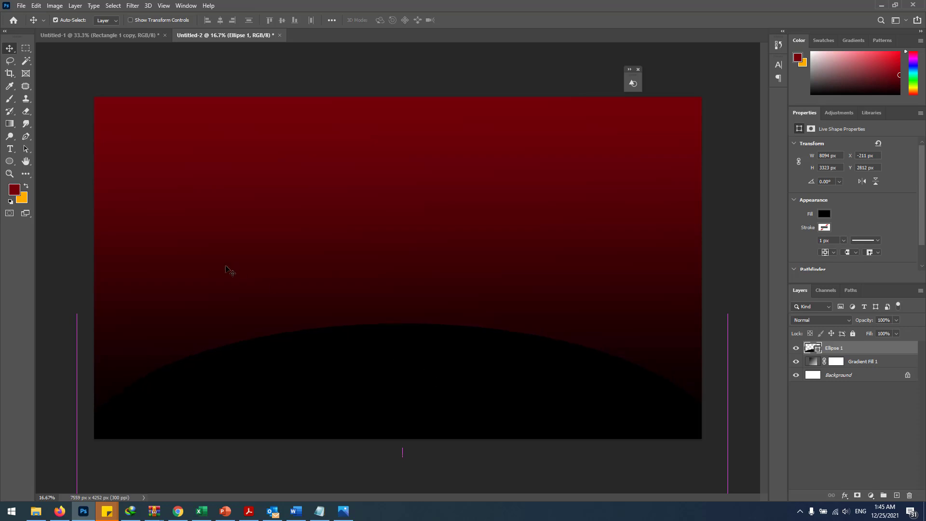
# Step: Draw a circle about 2554 px in diameter over the canvas's upper edge, left of centre
pyautogui.click(13, 166)
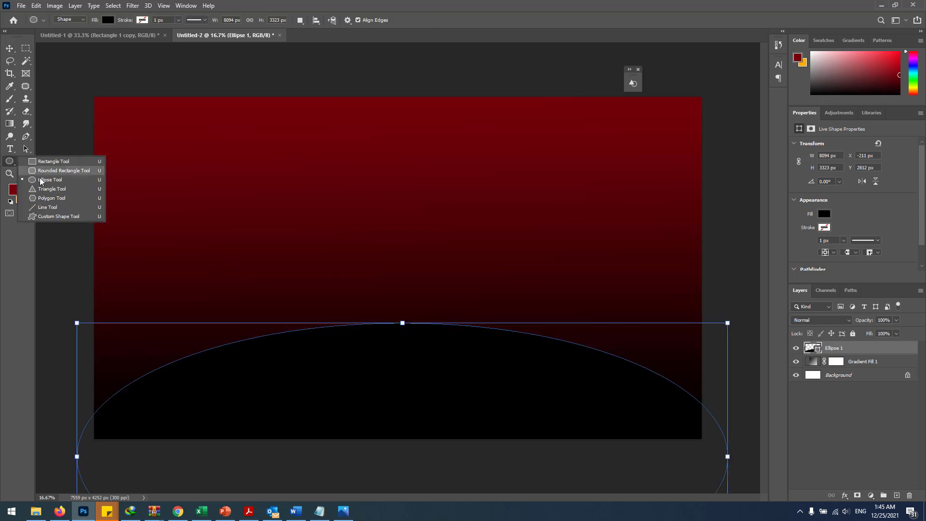
pyautogui.click(56, 180)
pyautogui.moveTo(329, 162)
pyautogui.mouseDown()
pyautogui.moveTo(376, 219)
pyautogui.moveTo(471, 265)
pyautogui.mouseUp()
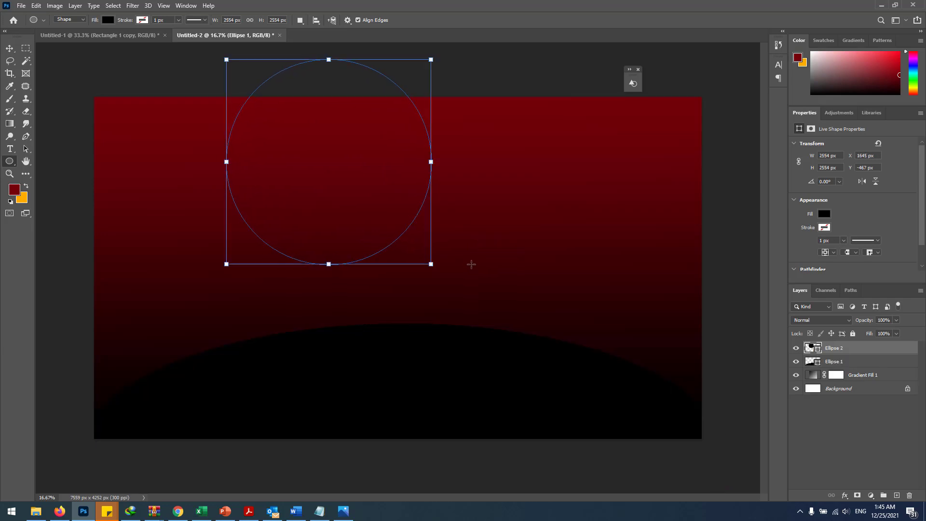
pyautogui.click(10, 49)
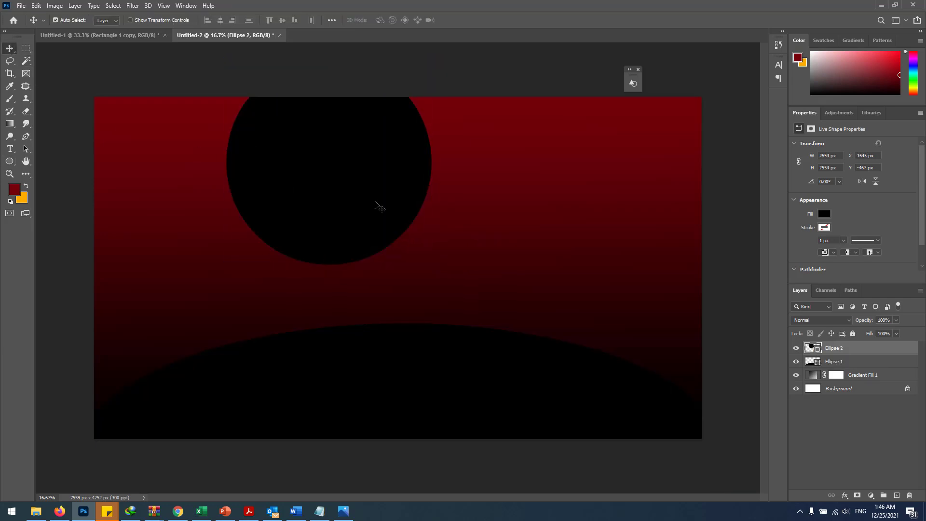
# Step: Change the circle's fill to the orange background colour (feac00)
pyautogui.doubleClick(819, 351)
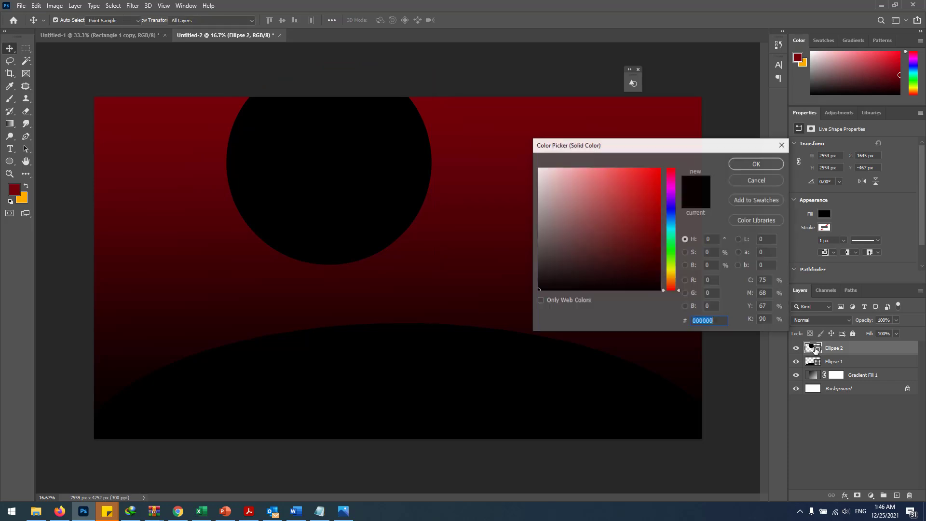
pyautogui.click(24, 198)
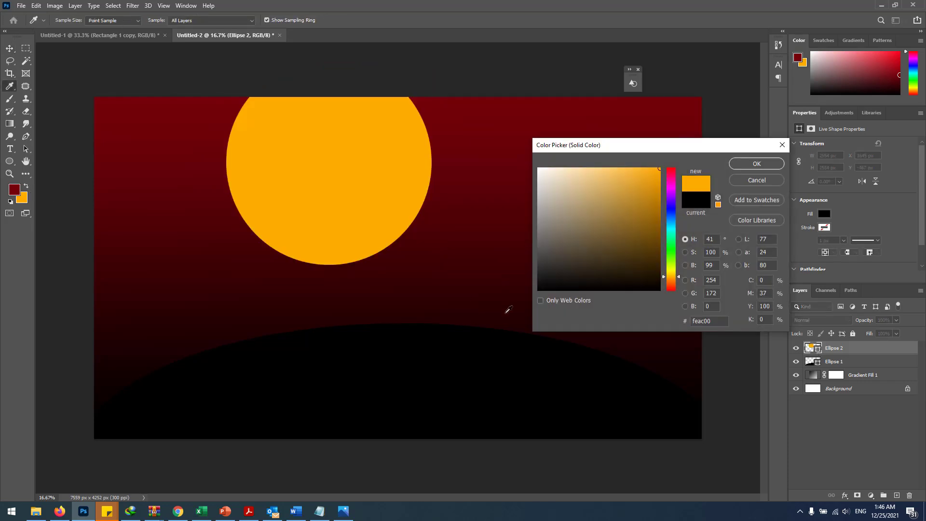
pyautogui.doubleClick(698, 321)
pyautogui.click(756, 163)
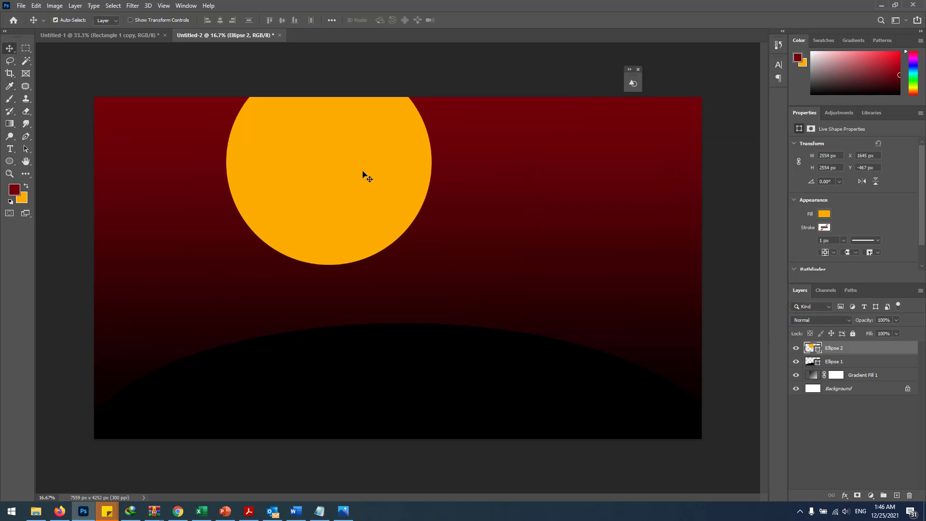
# Step: Position the orange circle at about X 2559 px, Y 702 px and put its layer beneath the large black ellipse
pyautogui.moveTo(367, 176); pyautogui.dragTo(440, 274)
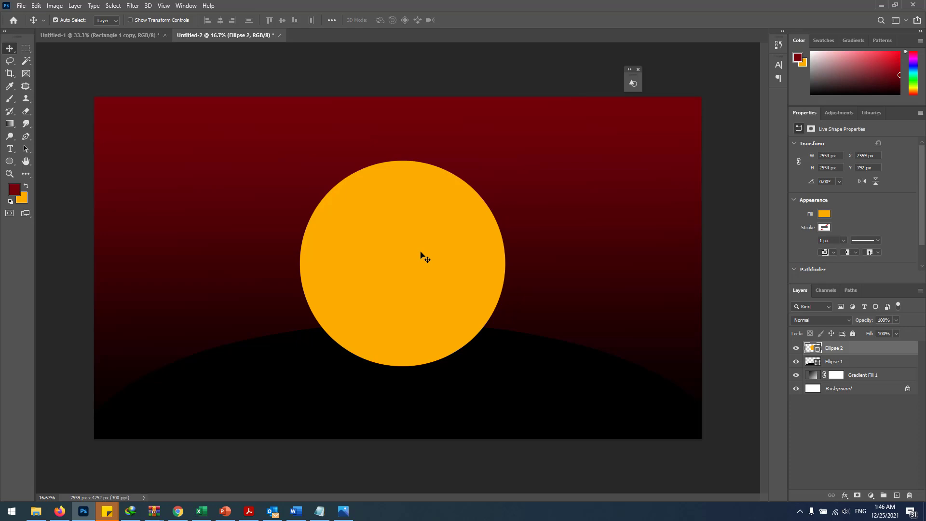
pyautogui.moveTo(831, 349); pyautogui.dragTo(832, 362)
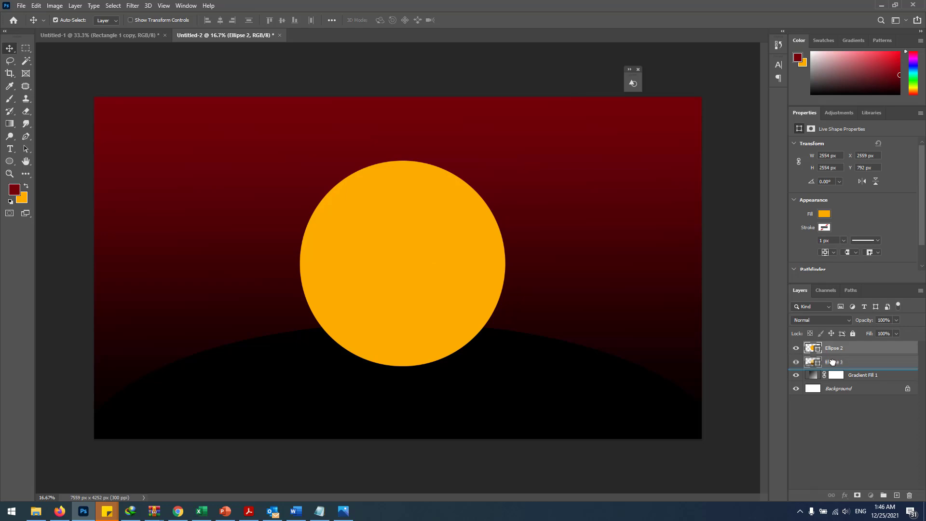
pyautogui.moveTo(832, 362); pyautogui.dragTo(832, 362)
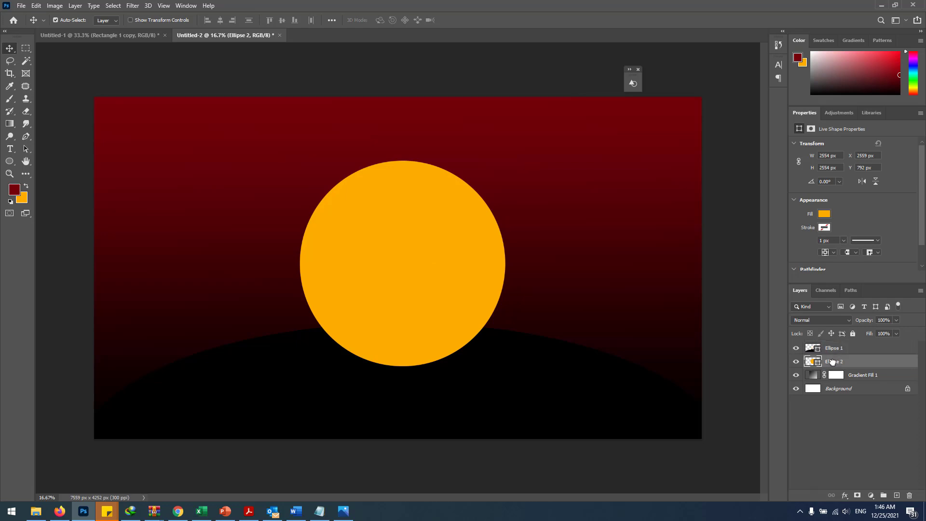
pyautogui.moveTo(444, 261); pyautogui.dragTo(443, 254)
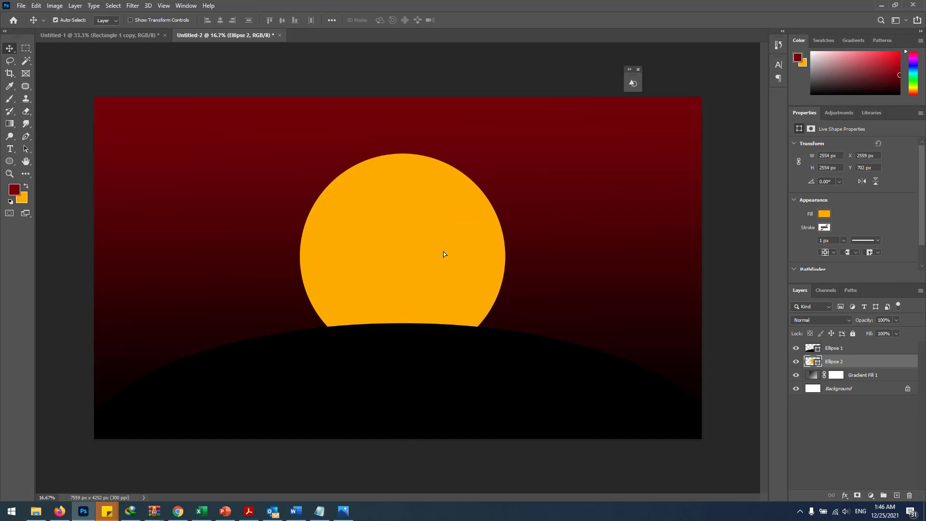
# Step: Activate the Custom Shape tool and look through its shape groups, including Flowers
pyautogui.click(13, 162)
pyautogui.click(53, 218)
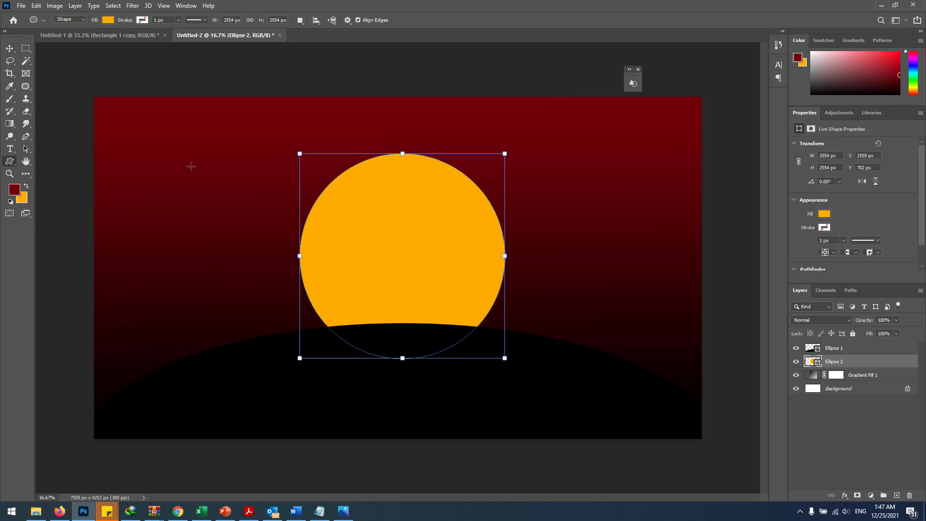
pyautogui.click(391, 21)
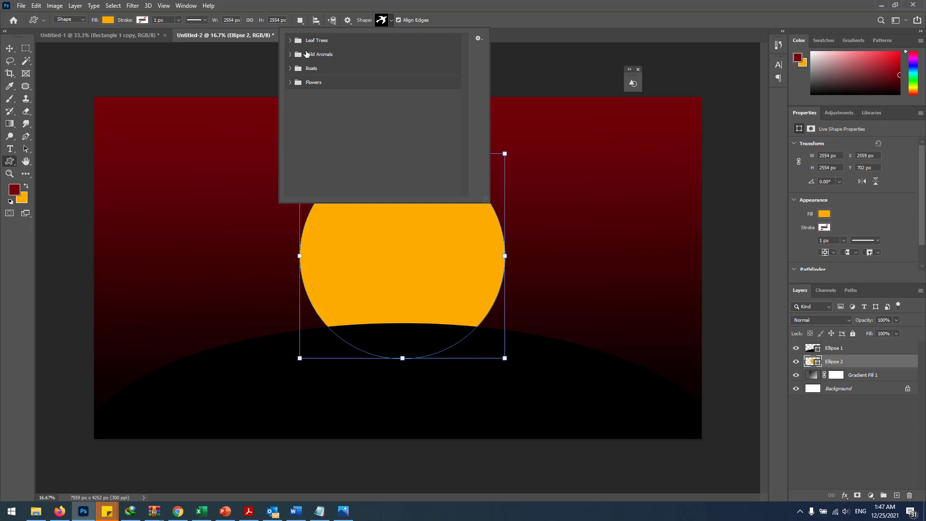
pyautogui.click(291, 82)
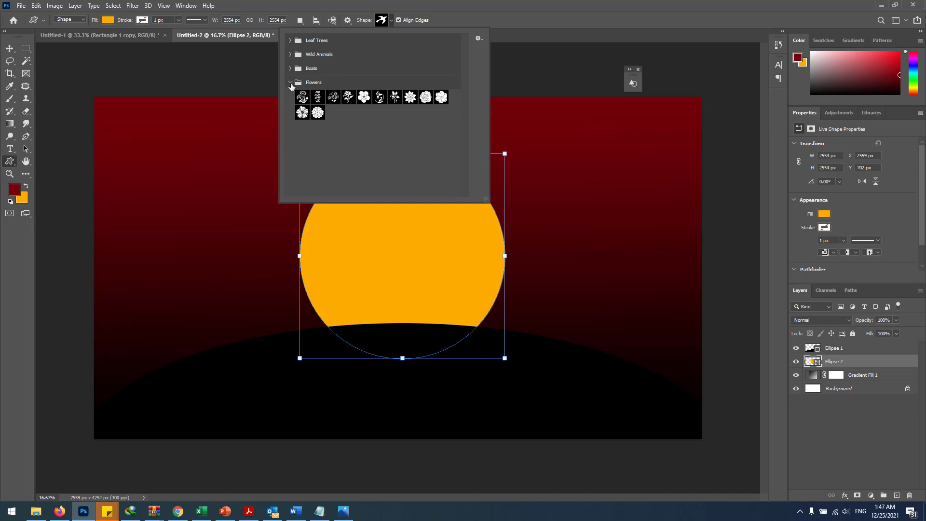
pyautogui.click(290, 83)
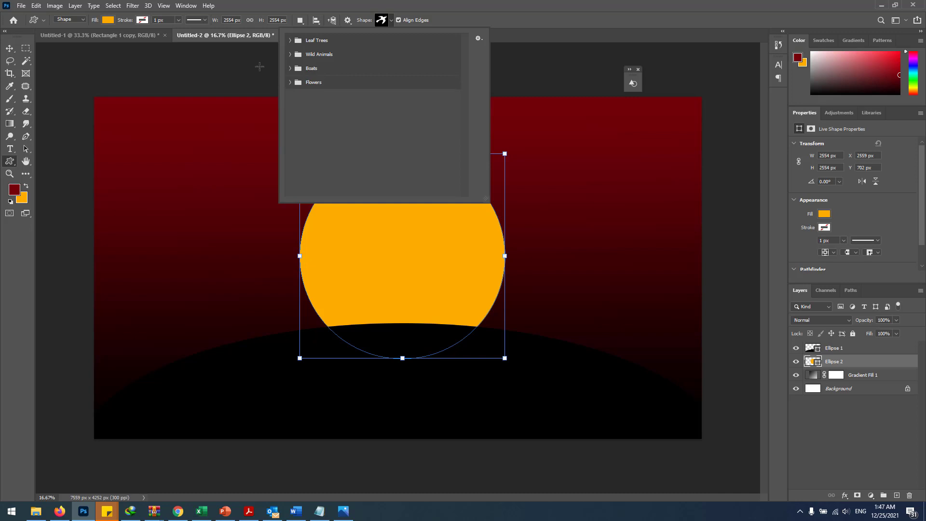
# Step: Load the Legacy Shapes and More collection into the custom shapes library
pyautogui.click(185, 7)
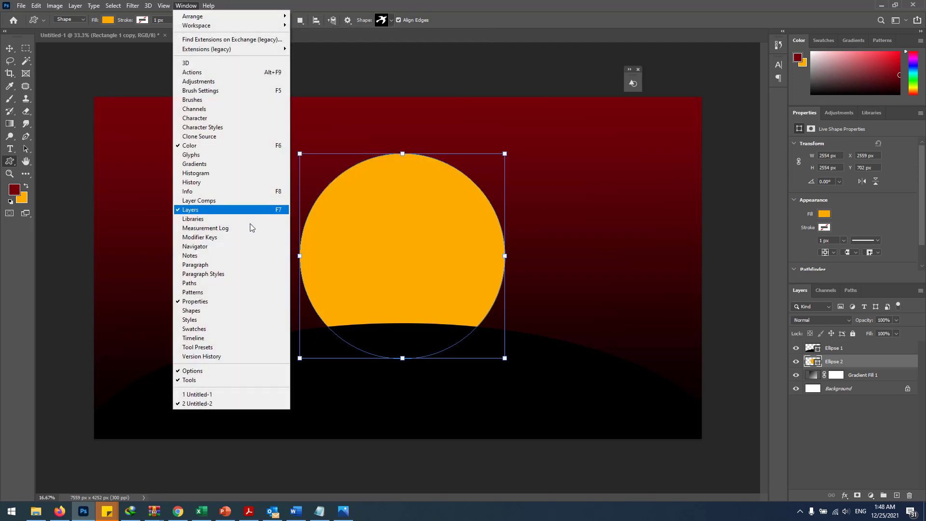
pyautogui.click(230, 310)
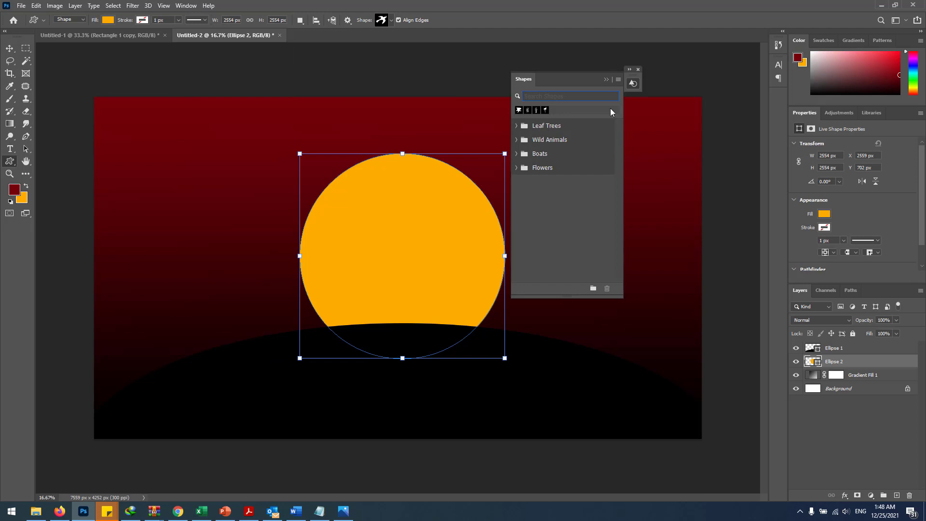
pyautogui.click(618, 80)
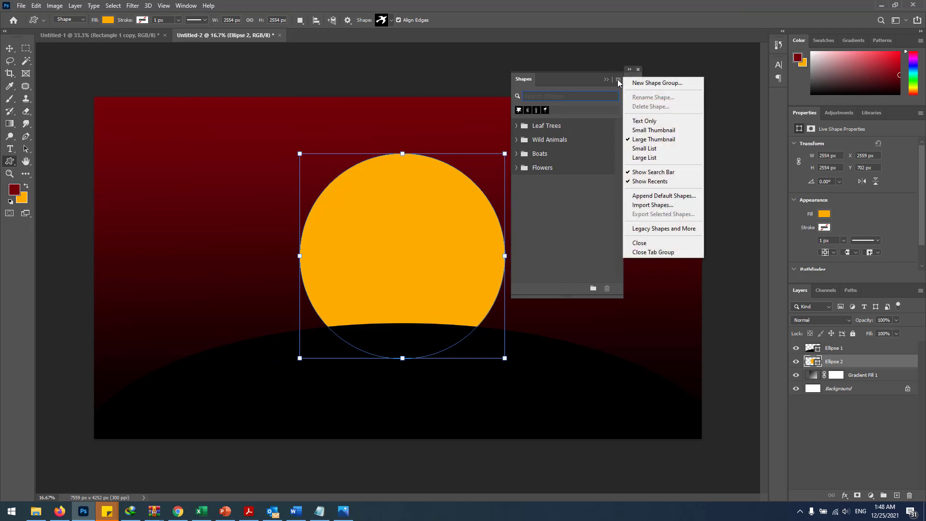
pyautogui.click(651, 232)
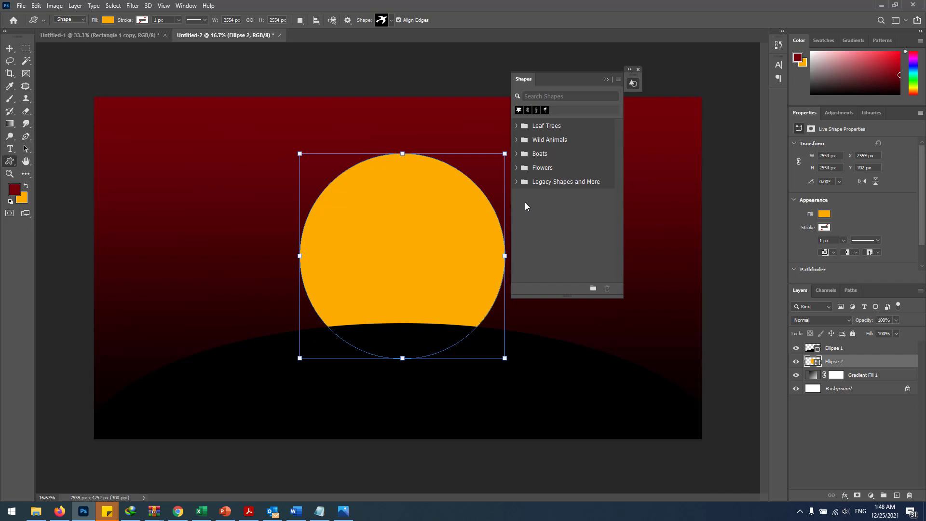
# Step: Open the Flying Animals group inside the 2019 Shapes of Legacy Shapes and More
pyautogui.click(516, 185)
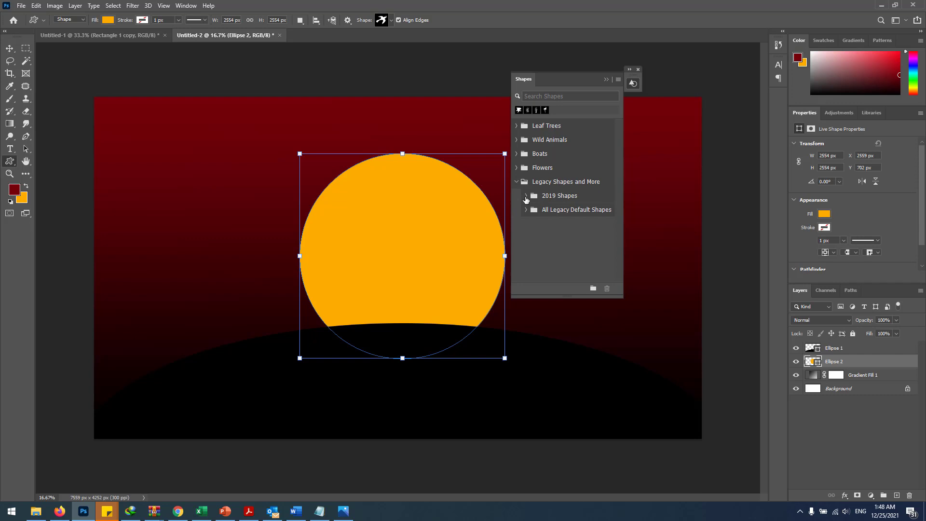
pyautogui.click(526, 196)
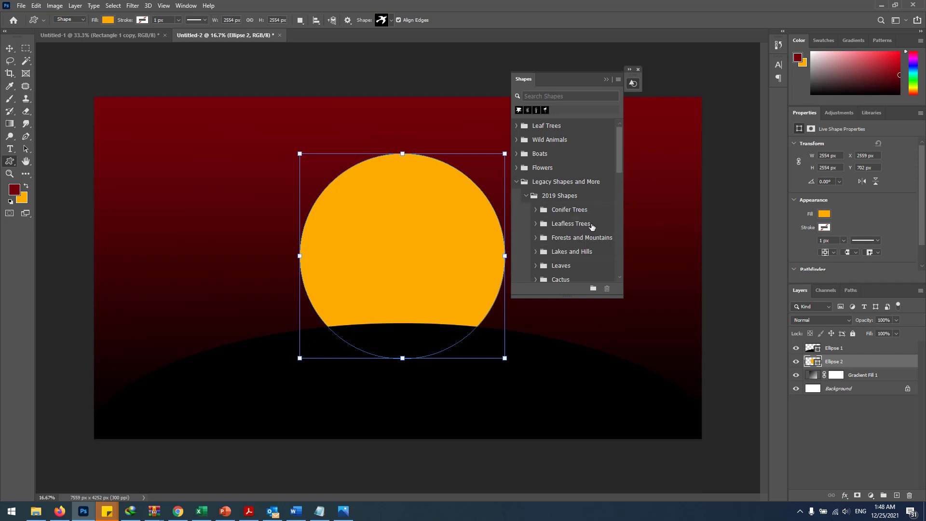
pyautogui.scroll(-1, 592, 226)
pyautogui.scroll(-7, 592, 226)
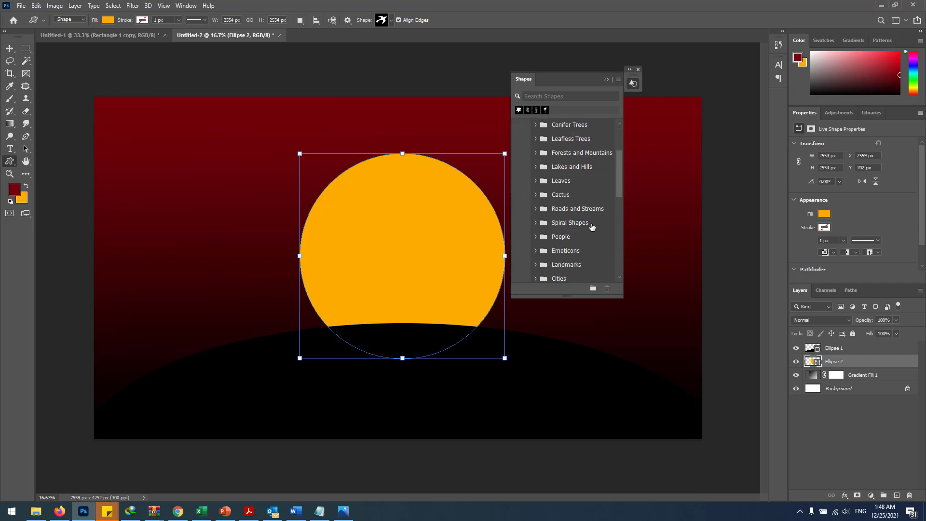
pyautogui.scroll(-4, 592, 227)
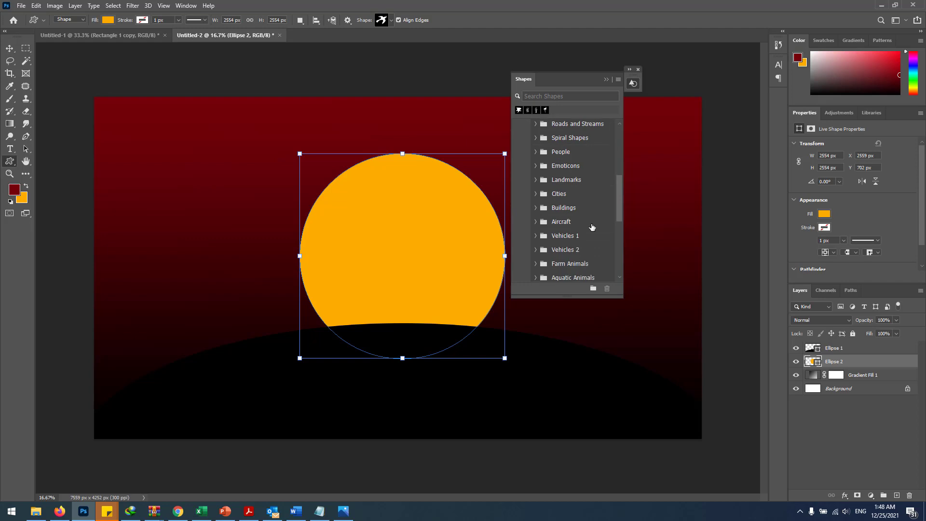
pyautogui.scroll(-2, 592, 227)
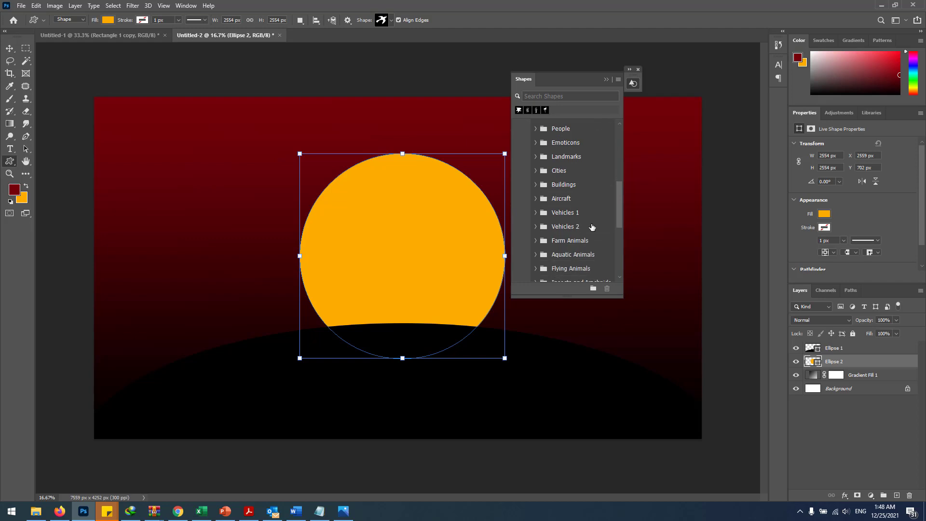
pyautogui.scroll(-2, 592, 227)
pyautogui.click(534, 246)
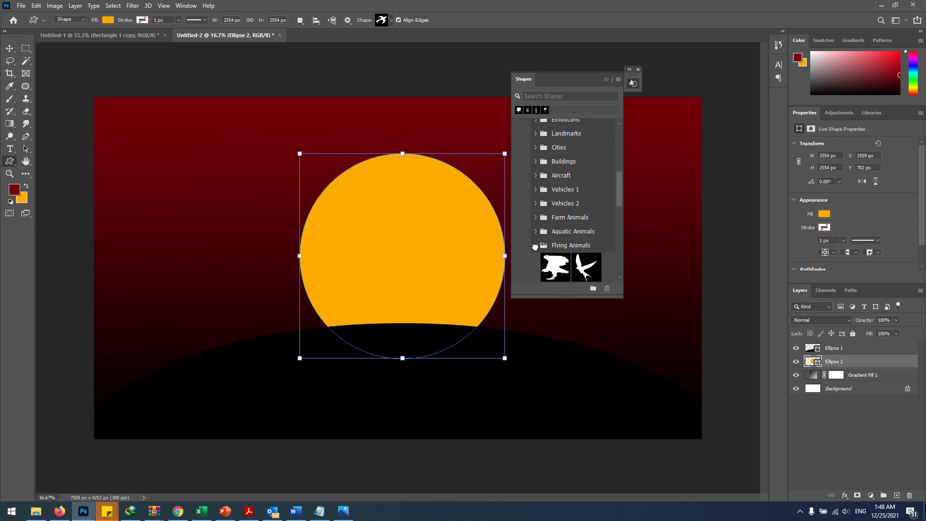
pyautogui.scroll(-6, 583, 232)
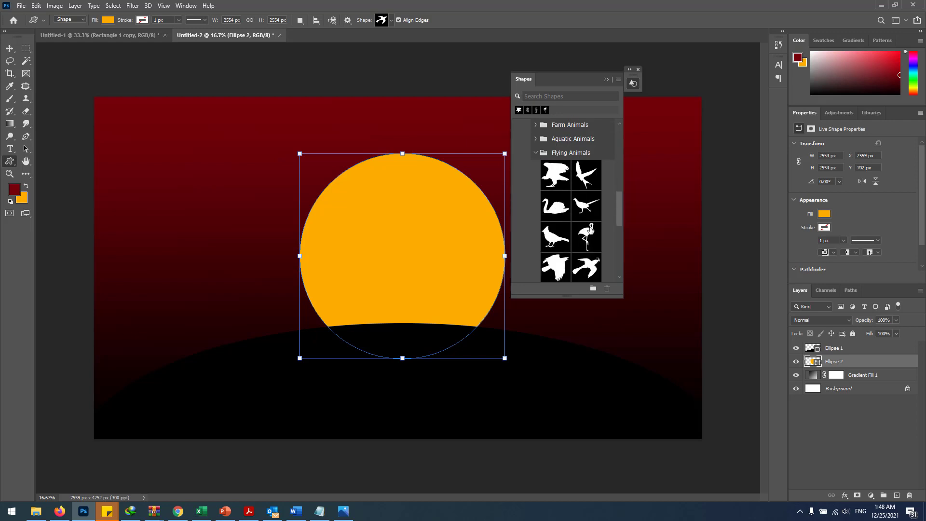
pyautogui.click(590, 226)
pyautogui.moveTo(346, 222); pyautogui.dragTo(430, 303)
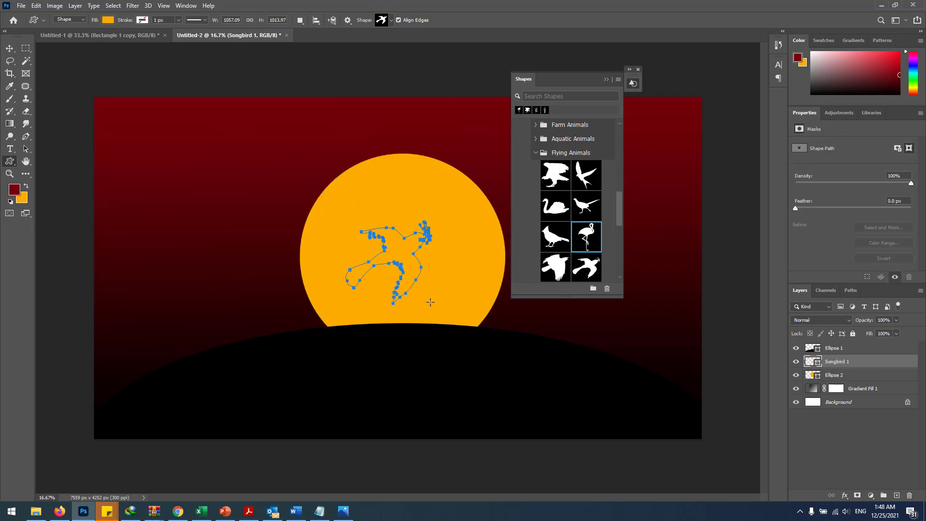
pyautogui.hotkey('ctrl', 'z')
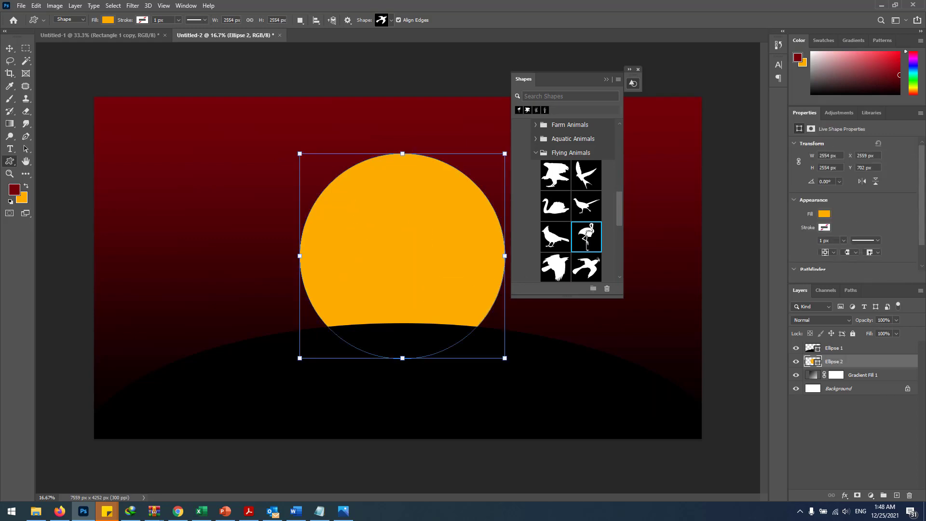
# Step: Place the flamingo shape from Flying Animals over the sun, centred at about X 3719 px, Y 1751 px, and collapse the shape library
pyautogui.doubleClick(587, 235)
pyautogui.click(558, 159)
pyautogui.moveTo(587, 236); pyautogui.dragTo(398, 238)
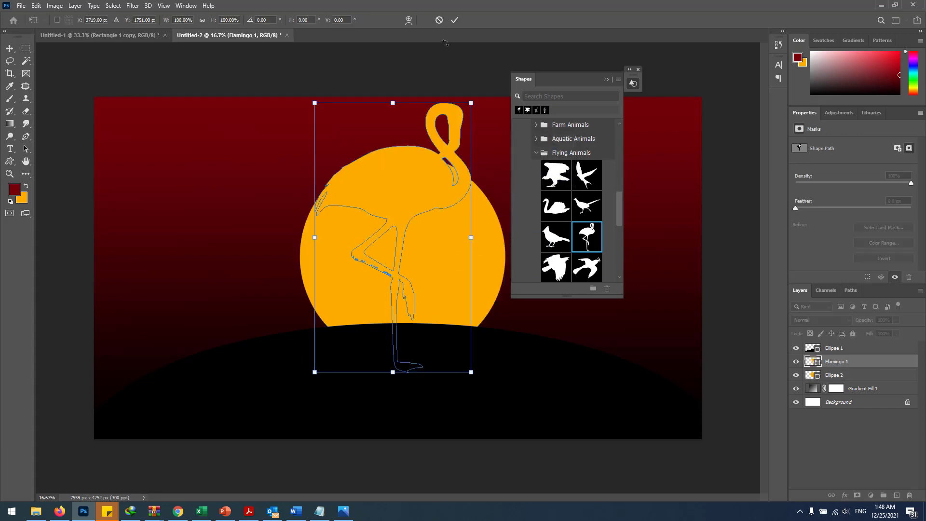
pyautogui.click(454, 20)
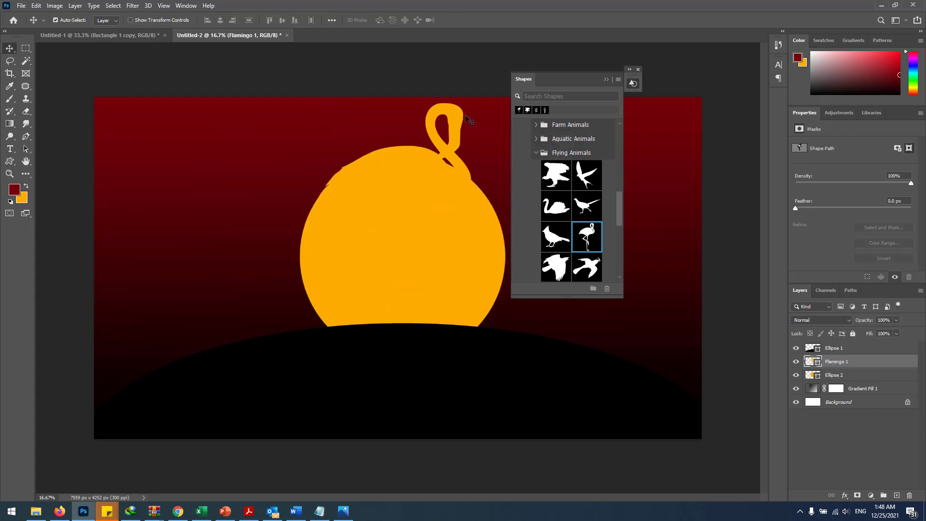
pyautogui.click(606, 80)
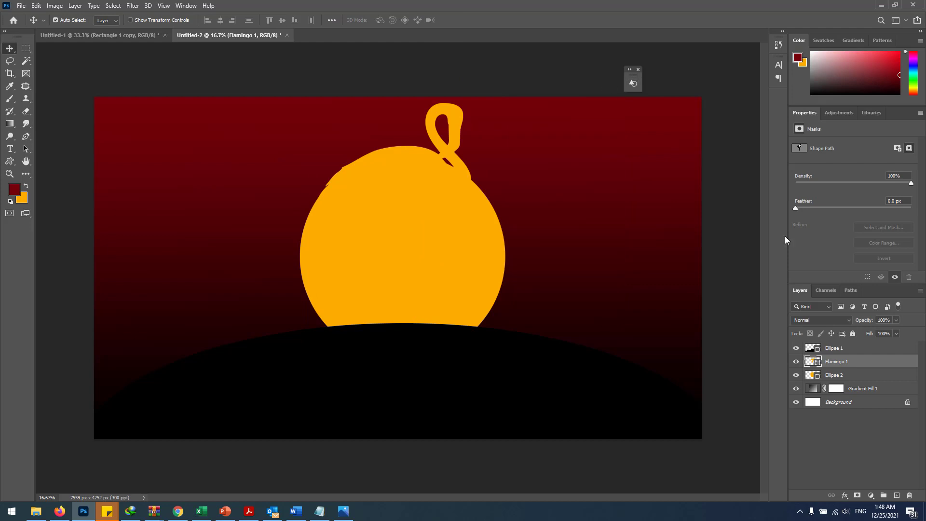
# Step: Change the flamingo's fill colour to black (000000)
pyautogui.doubleClick(817, 363)
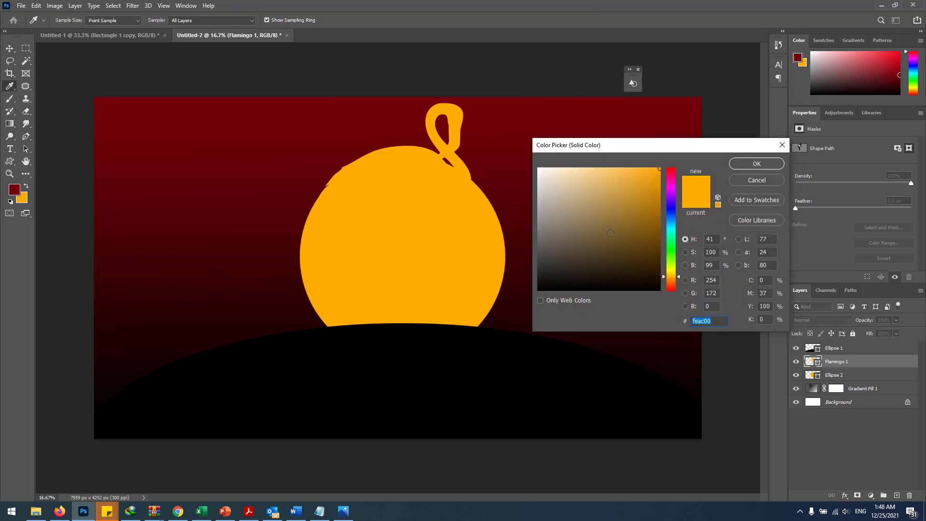
pyautogui.moveTo(611, 233); pyautogui.dragTo(532, 296)
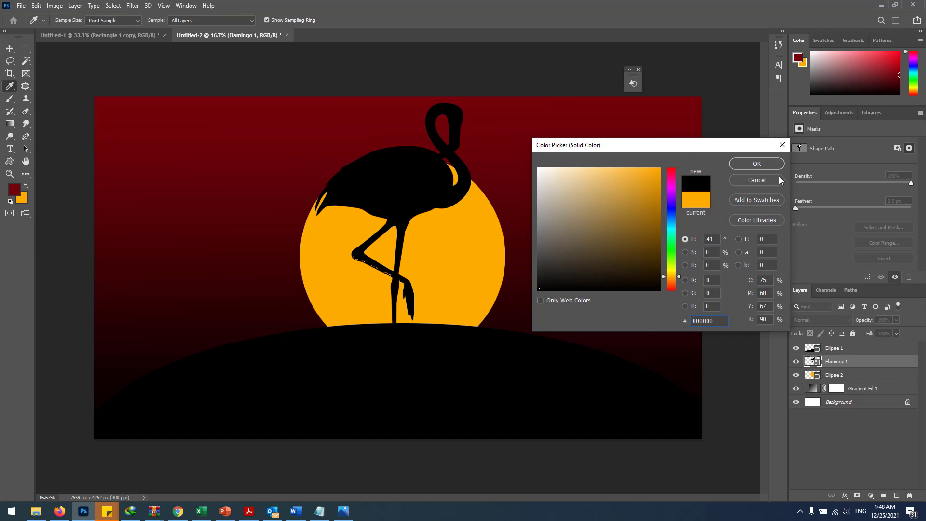
pyautogui.click(756, 164)
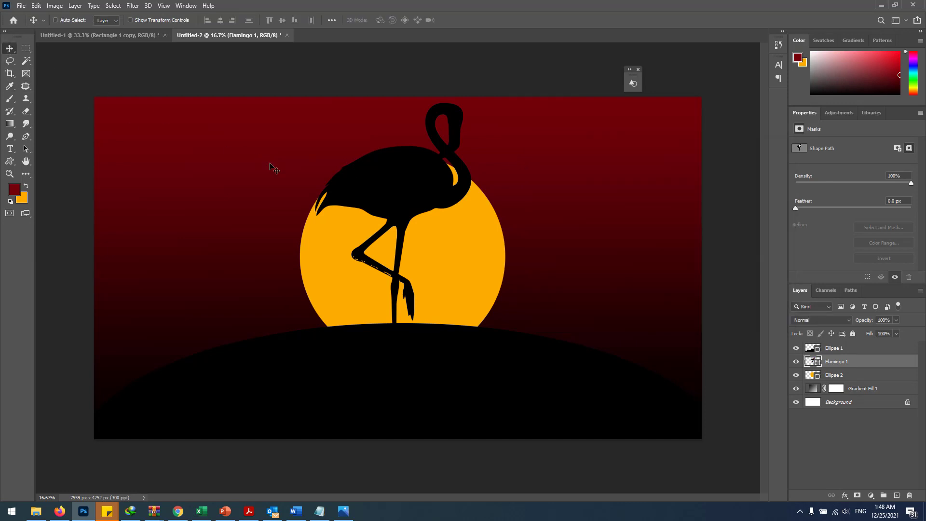
# Step: Scale the flamingo proportionally to about 64% and stand it on the hill, slightly left of the sun's centre
pyautogui.hotkey('ctrl', 't')
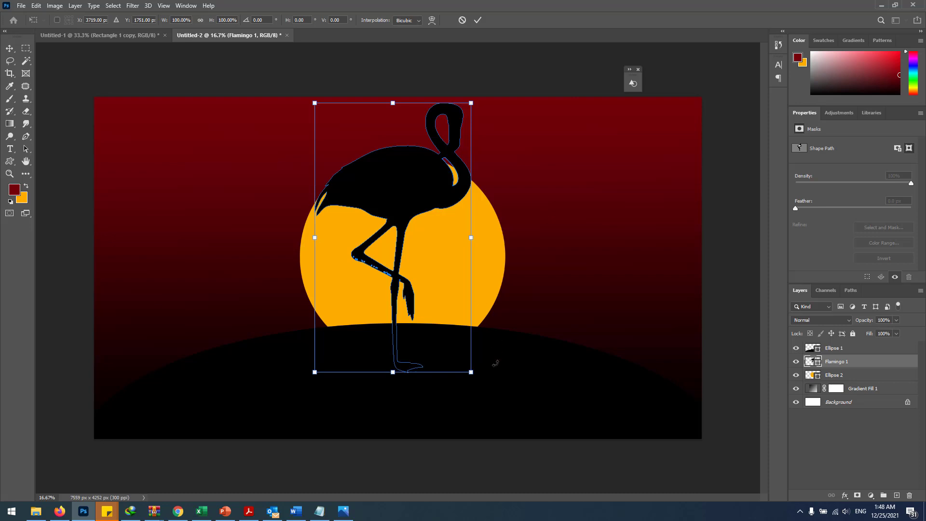
pyautogui.click(200, 20)
pyautogui.moveTo(471, 373); pyautogui.dragTo(398, 238)
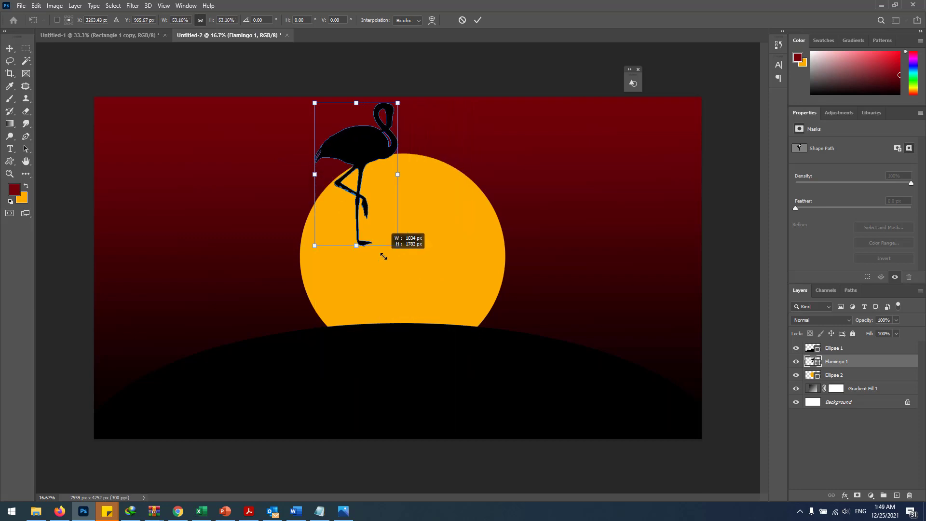
pyautogui.moveTo(363, 150); pyautogui.dragTo(381, 243)
pyautogui.moveTo(446, 354); pyautogui.dragTo(447, 355)
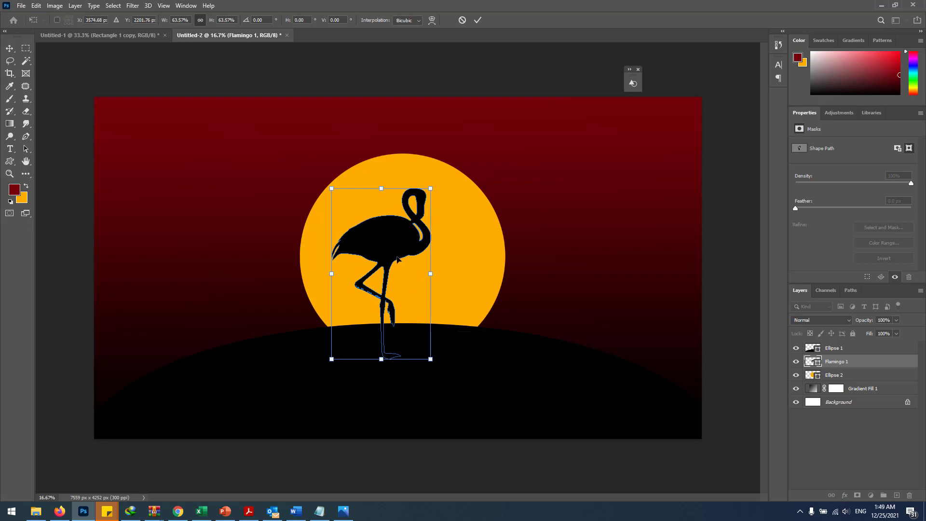
pyautogui.moveTo(406, 229); pyautogui.dragTo(384, 229)
pyautogui.click(478, 20)
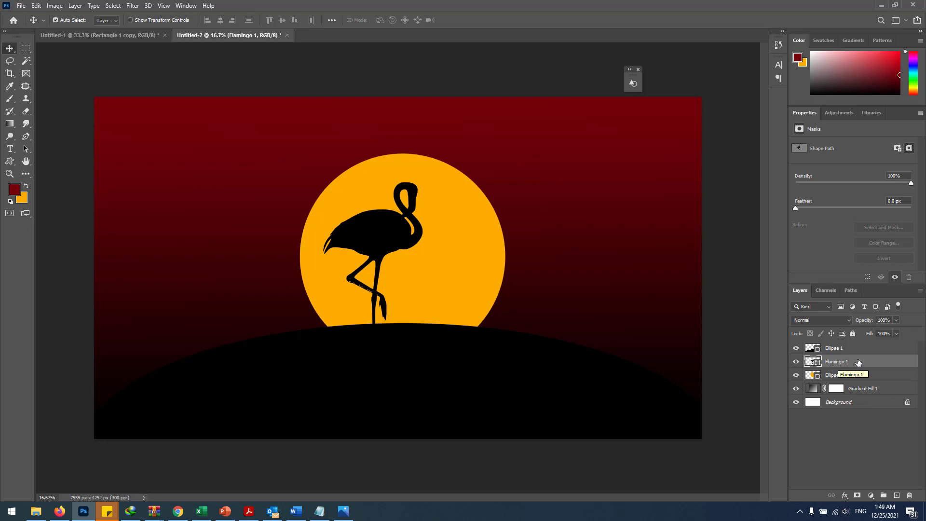
# Step: Duplicate the flamingo layer and move the copy to the right of the original, in front of the sun
pyautogui.moveTo(858, 363); pyautogui.dragTo(897, 491)
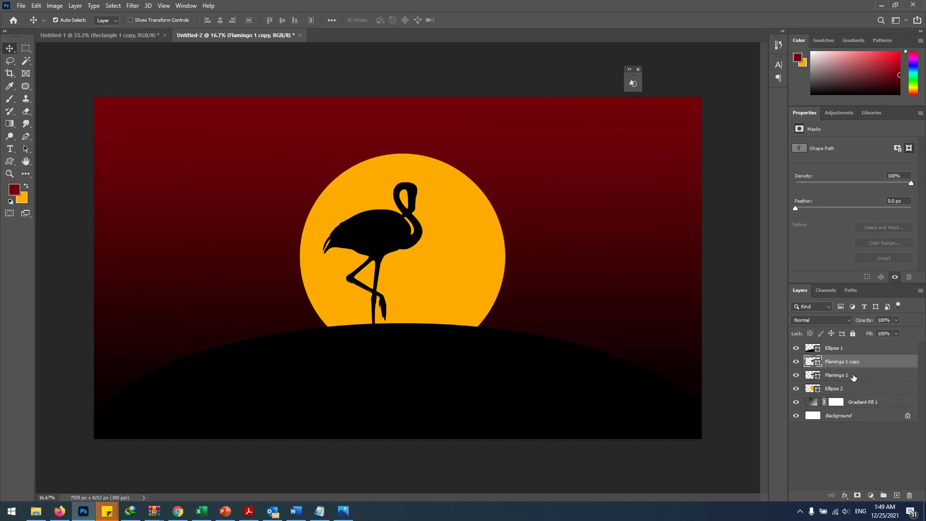
pyautogui.click(851, 373)
pyautogui.click(851, 363)
pyautogui.moveTo(390, 238); pyautogui.dragTo(453, 251)
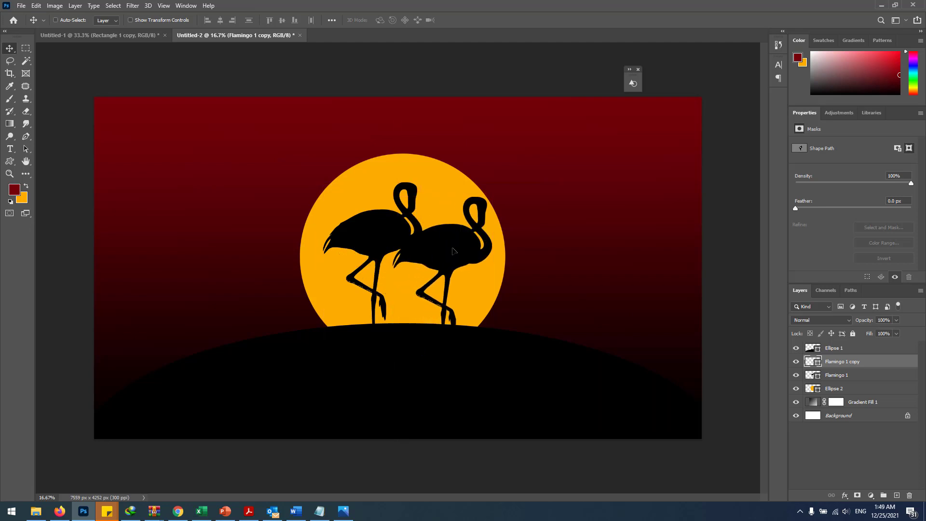
# Step: Scale the copied flamingo down to about 723 × 1246 px and stand it on the hill just right of the larger one
pyautogui.hotkey('ctrl', 't')
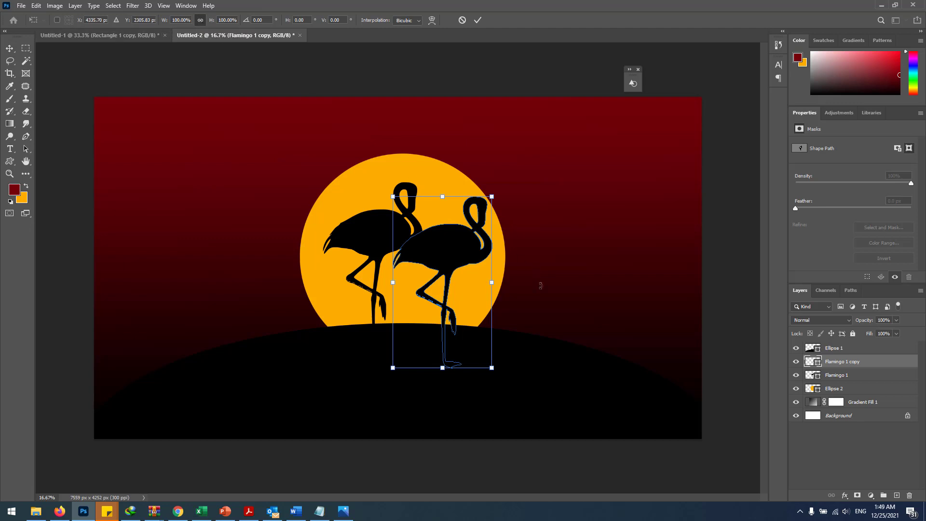
pyautogui.moveTo(492, 368); pyautogui.dragTo(459, 310)
pyautogui.moveTo(434, 235); pyautogui.dragTo(440, 267)
pyautogui.moveTo(464, 343); pyautogui.dragTo(455, 328)
pyautogui.moveTo(435, 262); pyautogui.dragTo(430, 272)
pyautogui.click(477, 20)
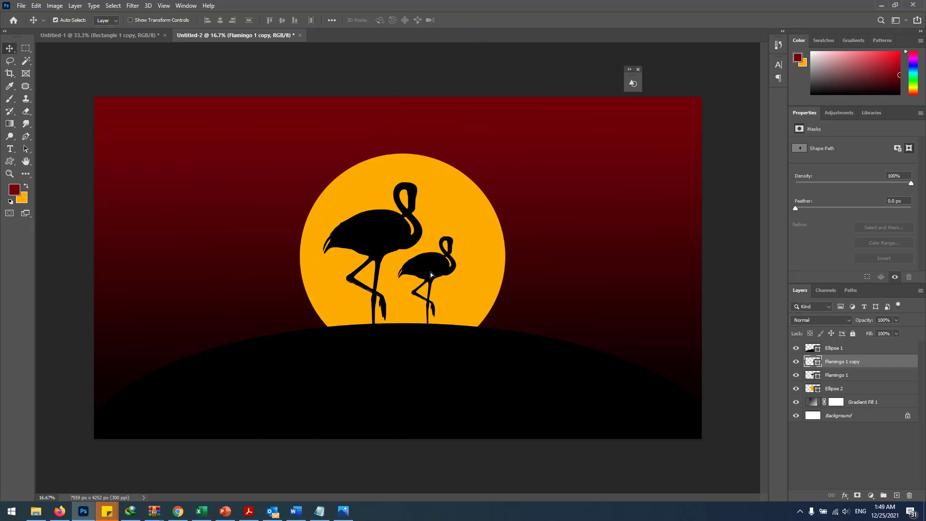
# Step: Choose the last tree in the Leafless Trees group of the 2019 legacy shapes for the Custom Shape tool
pyautogui.click(10, 163)
pyautogui.rightClick(10, 166)
pyautogui.click(53, 215)
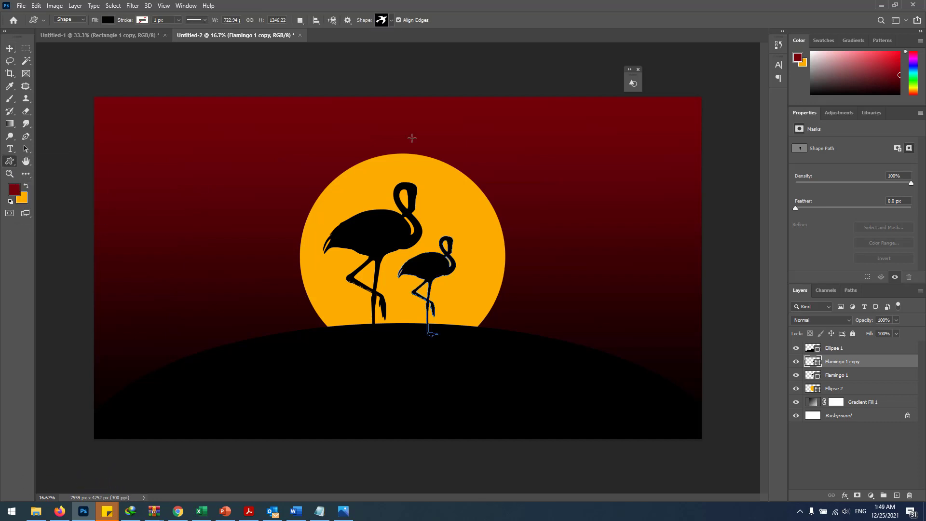
pyautogui.click(392, 20)
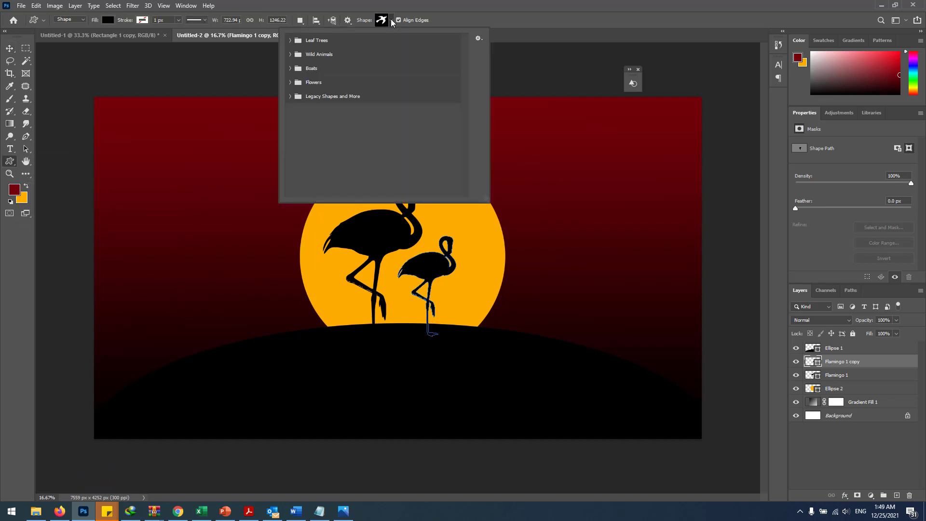
pyautogui.click(290, 97)
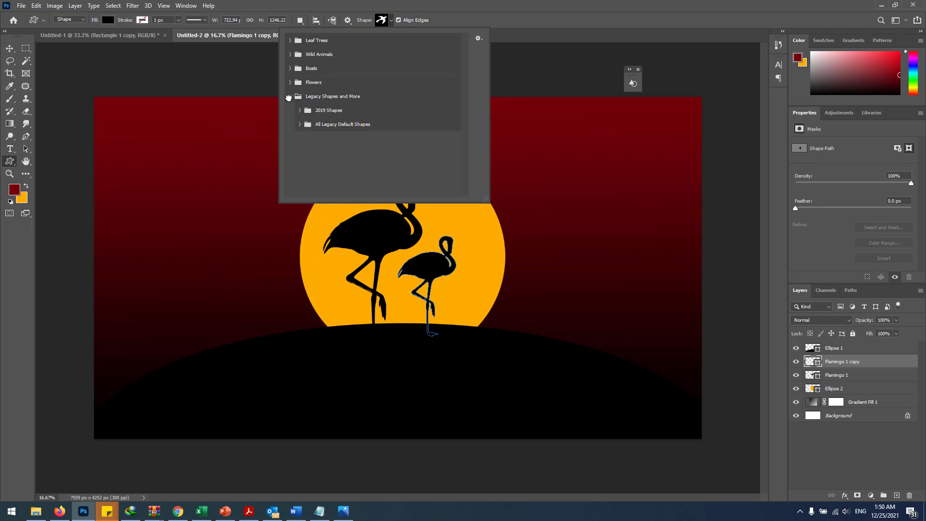
pyautogui.click(300, 110)
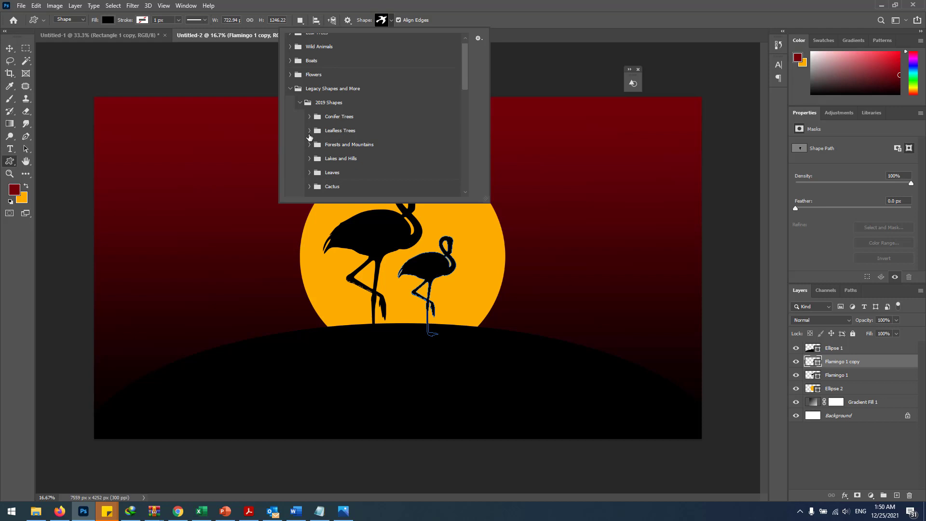
pyautogui.click(310, 133)
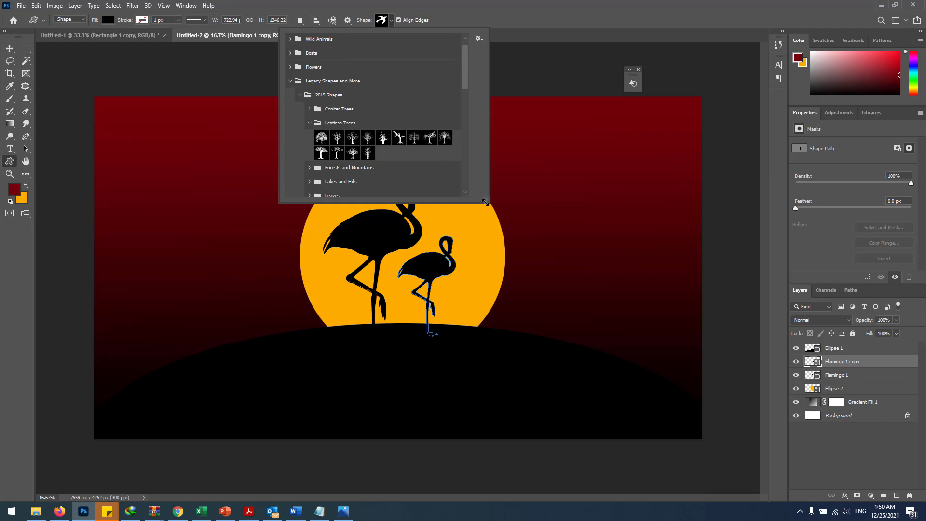
pyautogui.moveTo(487, 202); pyautogui.dragTo(546, 239)
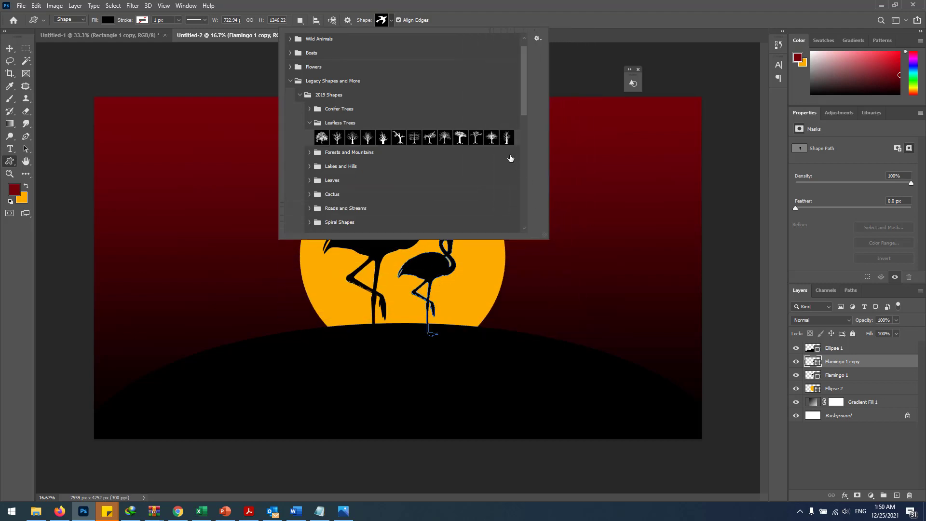
pyautogui.click(507, 140)
pyautogui.doubleClick(506, 139)
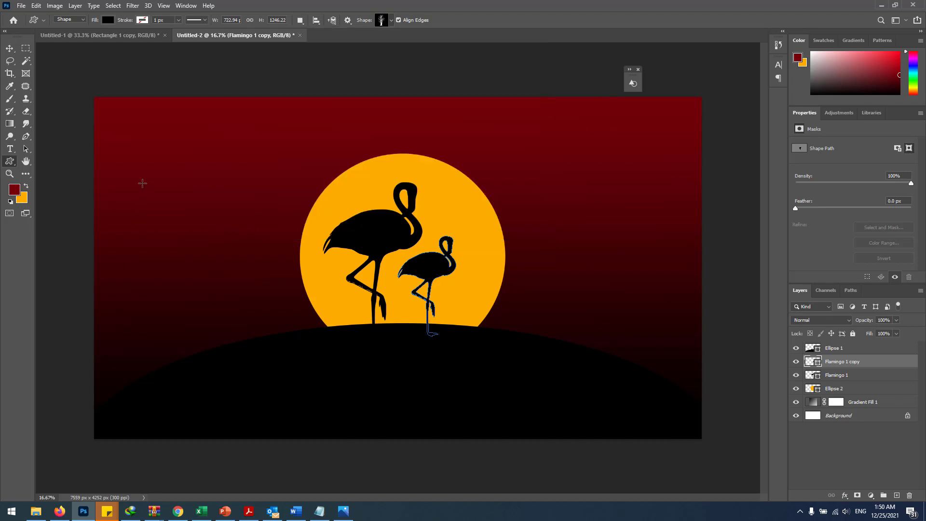
# Step: Draw the leafless tree on the hill's left slope and position it with its centre at about X 1250 px, Y 2126 px
pyautogui.moveTo(143, 182); pyautogui.dragTo(248, 369)
pyautogui.click(11, 50)
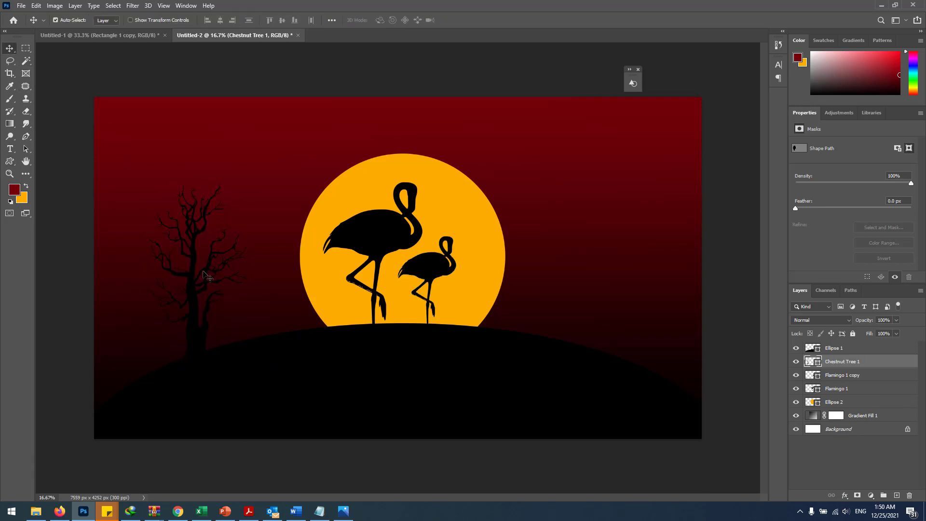
pyautogui.moveTo(193, 288)
pyautogui.mouseDown()
pyautogui.moveTo(193, 272)
pyautogui.moveTo(194, 282)
pyautogui.mouseUp()
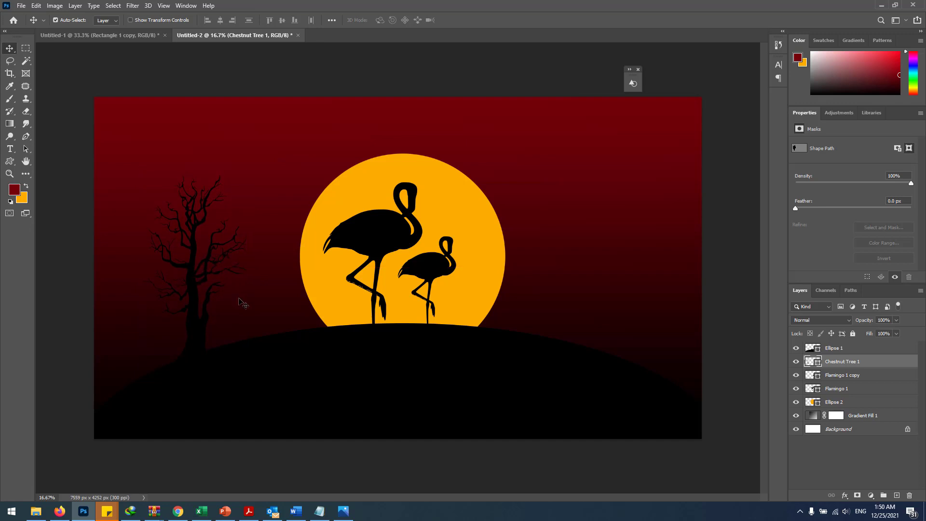
# Step: Scale the leafless tree proportionally to about 92.8% and move it slightly farther left on the hill's slope
pyautogui.hotkey('ctrl', 't')
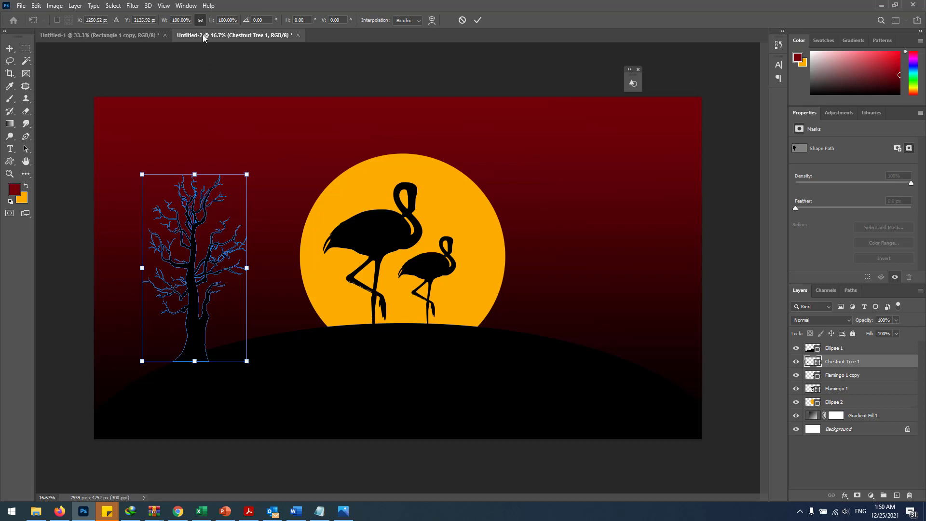
pyautogui.click(200, 21)
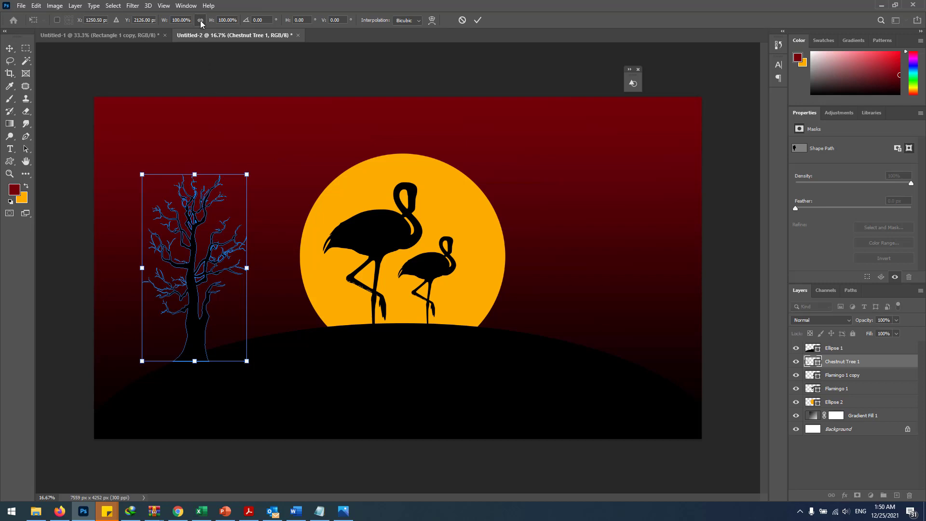
pyautogui.moveTo(246, 174); pyautogui.dragTo(239, 187)
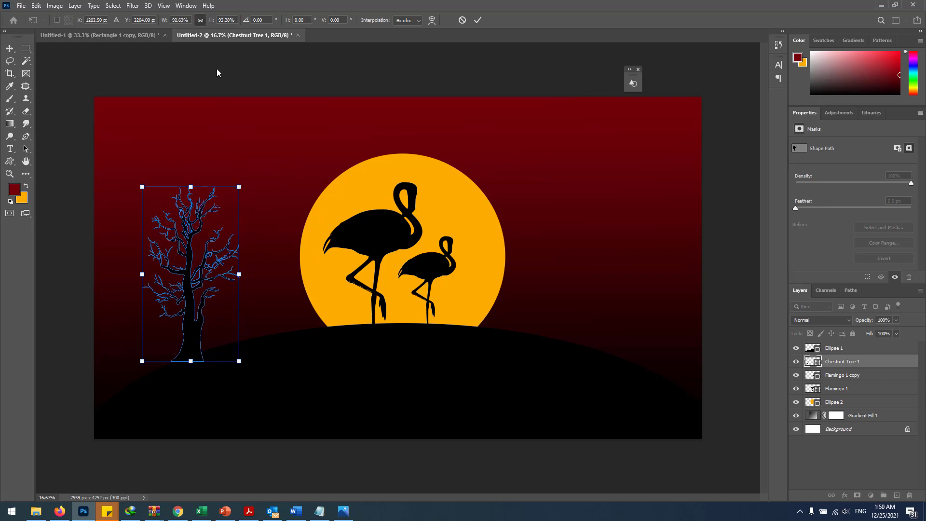
pyautogui.hotkey('ctrl', 'z')
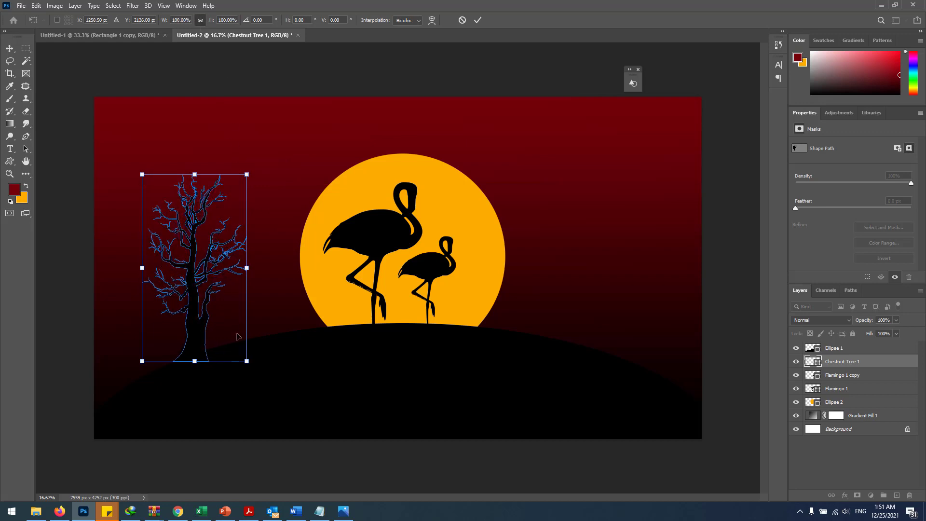
pyautogui.moveTo(245, 360); pyautogui.dragTo(194, 344)
pyautogui.hotkey('ctrl', 'z')
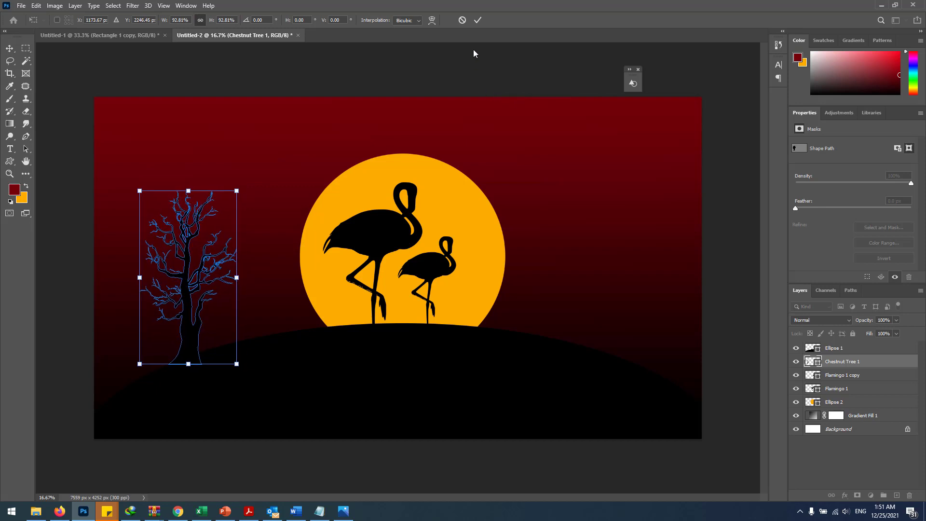
pyautogui.click(477, 20)
pyautogui.click(185, 282)
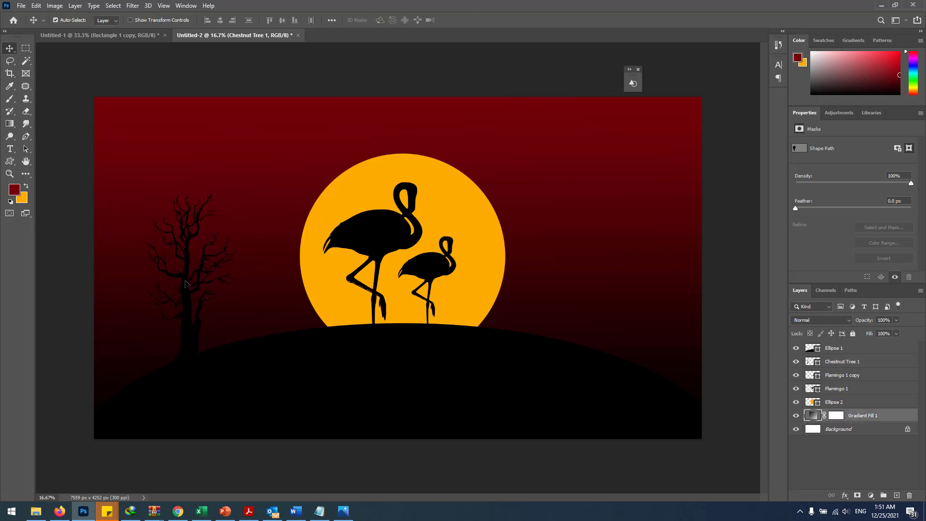
pyautogui.moveTo(186, 284); pyautogui.dragTo(176, 283)
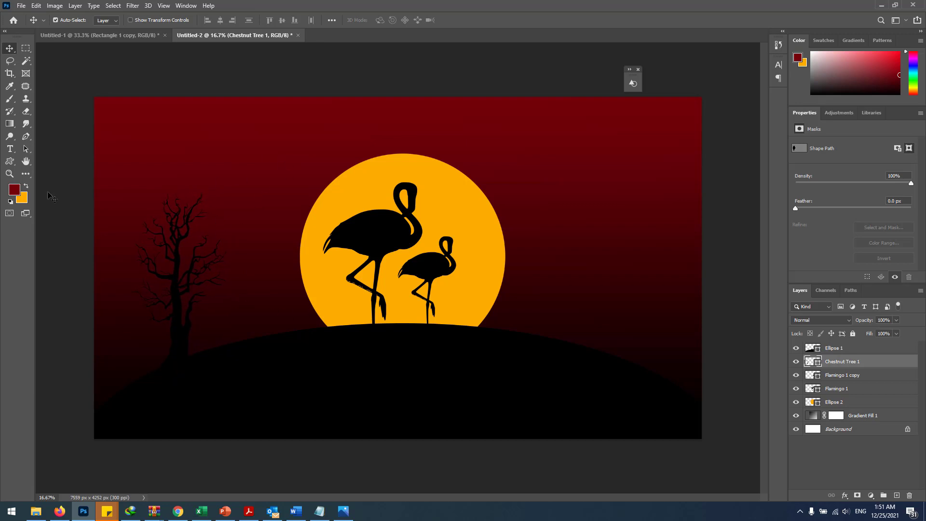
# Step: Choose the eighth bird in the Flying Animals group of the 2019 legacy shapes for the Custom Shape tool
pyautogui.click(14, 166)
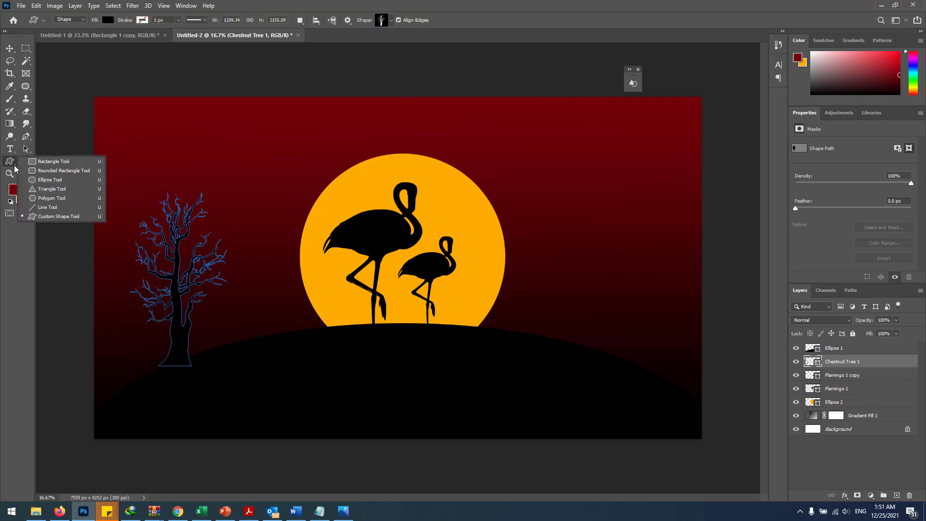
pyautogui.click(53, 215)
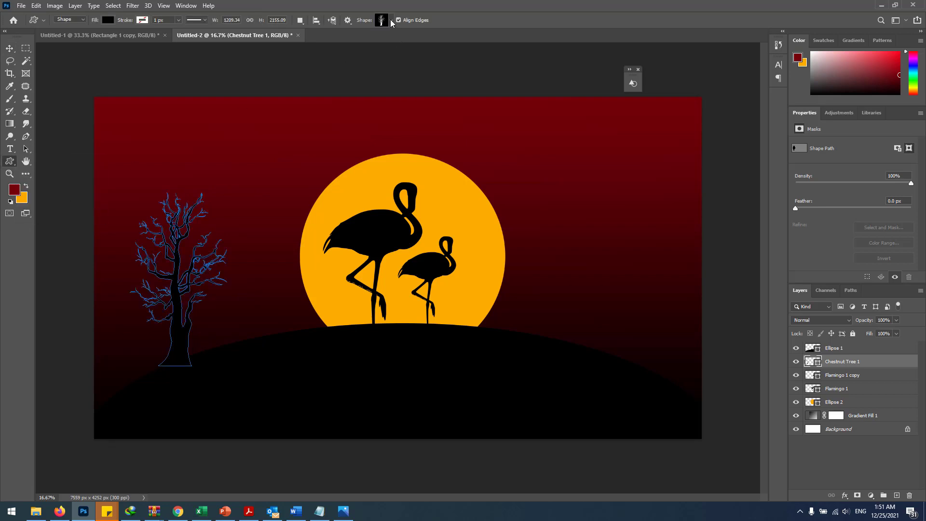
pyautogui.click(391, 20)
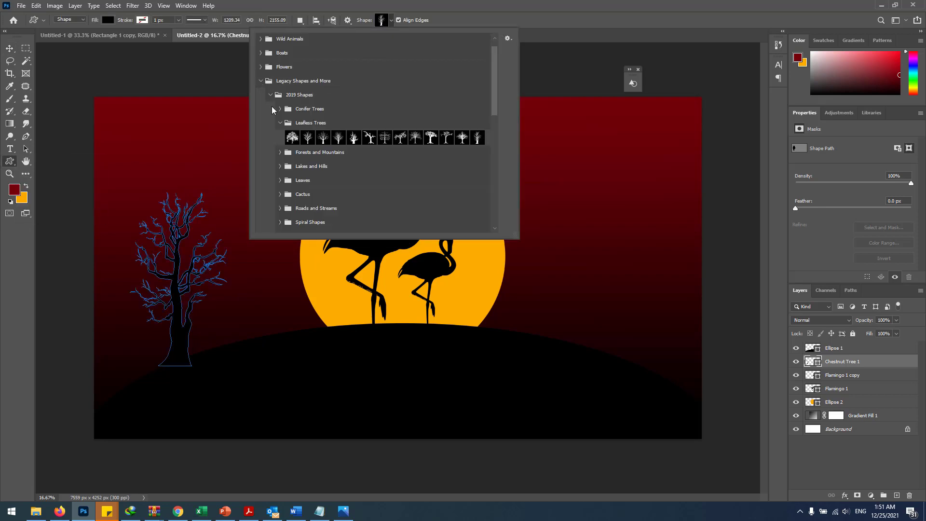
pyautogui.scroll(-3, 360, 149)
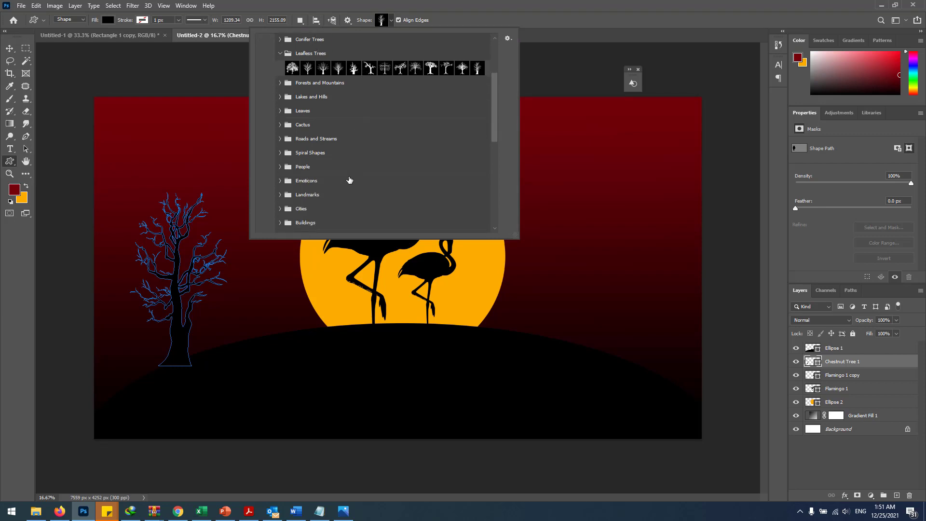
pyautogui.scroll(-3, 350, 180)
pyautogui.scroll(-1, 350, 179)
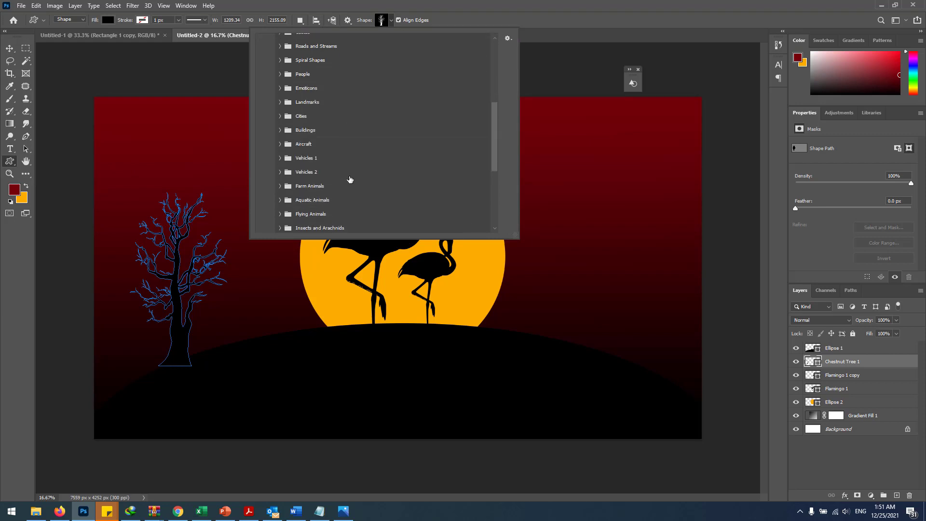
pyautogui.scroll(-2, 349, 180)
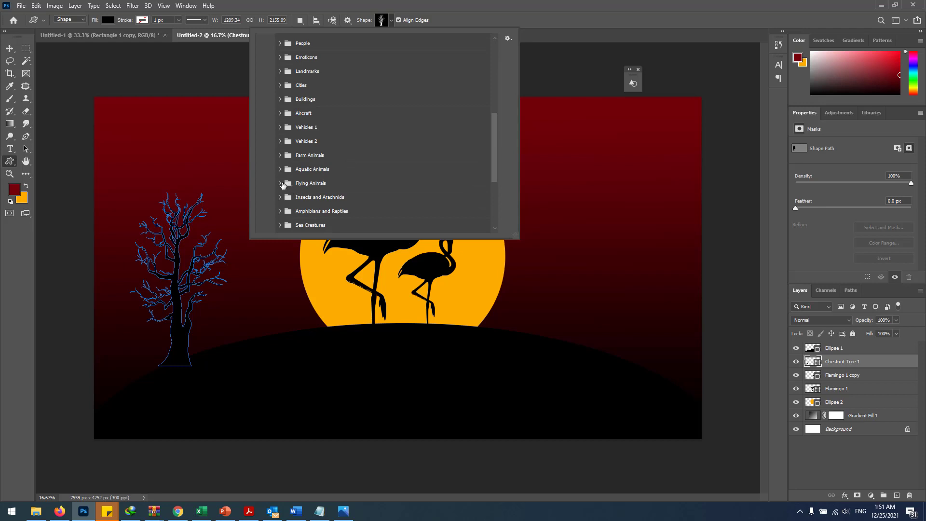
pyautogui.click(281, 184)
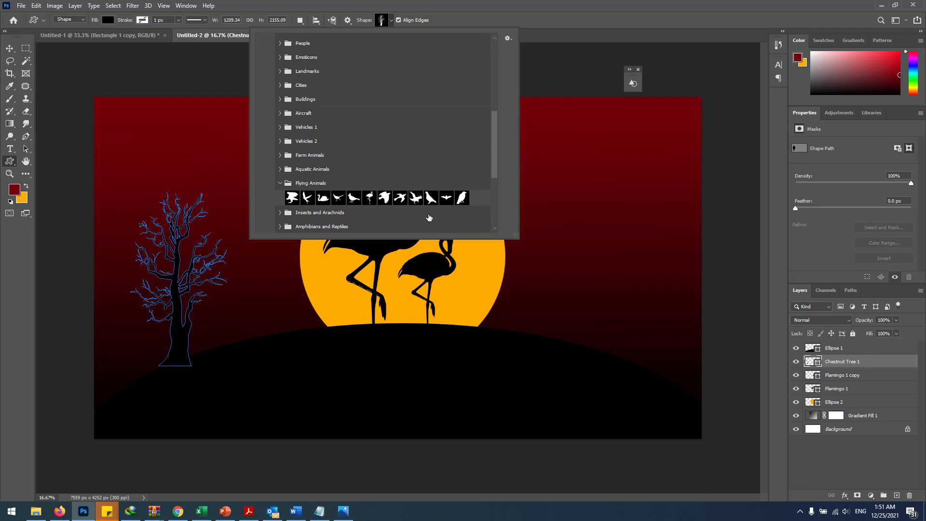
pyautogui.click(400, 198)
# Step: Draw a small flying bird between the tree and the sun, and place a duplicate just below and left of it
pyautogui.moveTo(189, 147); pyautogui.dragTo(265, 211)
pyautogui.press('v')
pyautogui.click(245, 235)
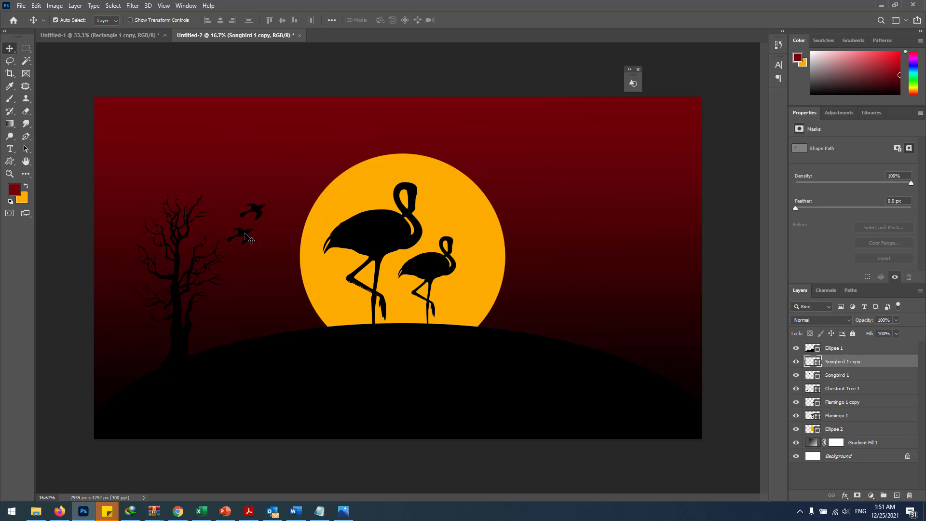
# Step: Scale the copied bird down slightly and position it close behind and below the first bird
pyautogui.hotkey('ctrl', 't')
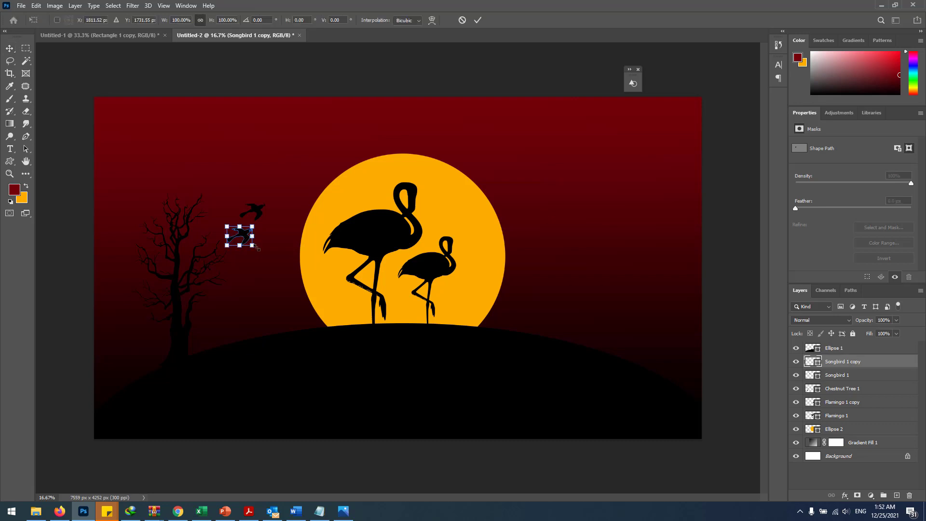
pyautogui.moveTo(254, 250); pyautogui.dragTo(255, 211)
pyautogui.click(477, 20)
pyautogui.click(265, 252)
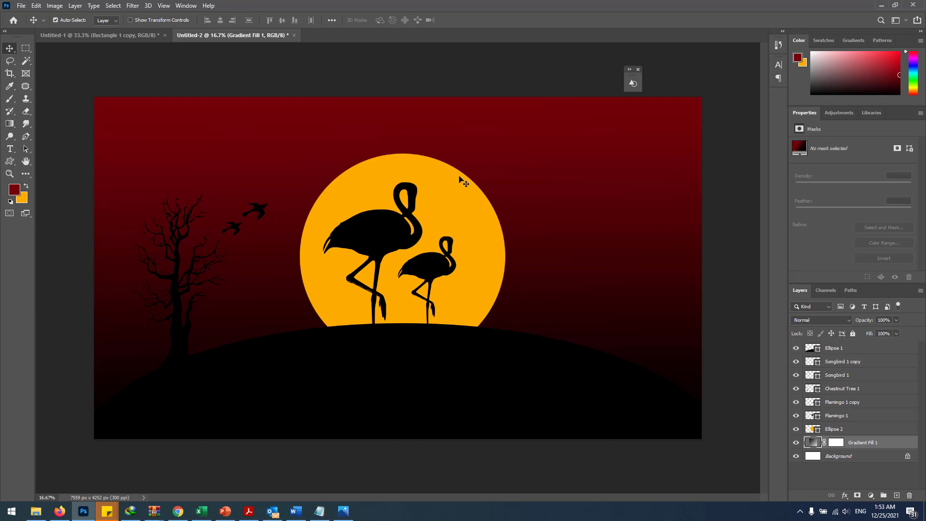
pyautogui.click(443, 258)
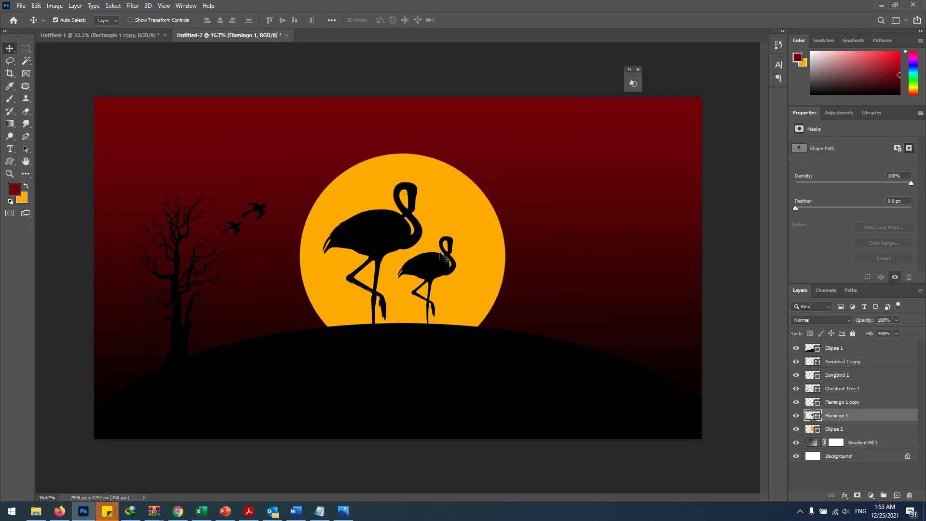
pyautogui.click(444, 256)
pyautogui.click(433, 265)
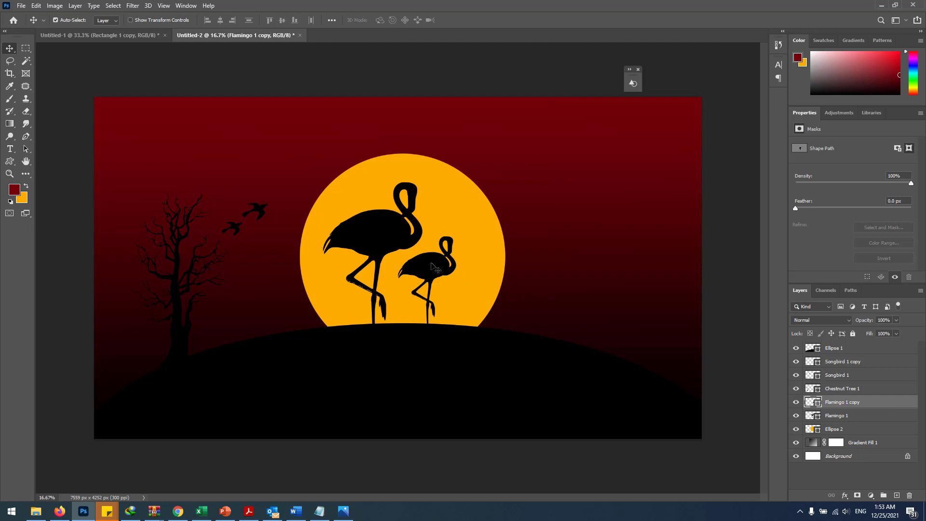
pyautogui.click(371, 234)
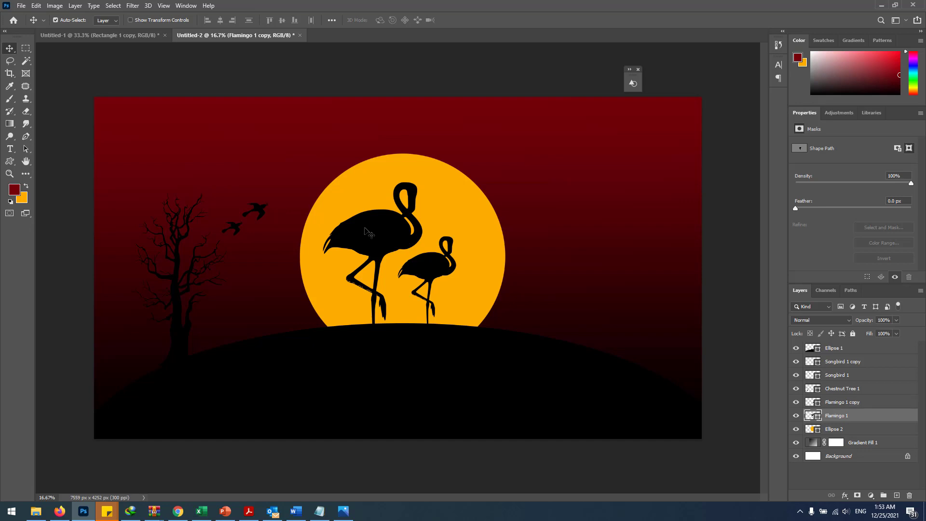
pyautogui.click(432, 269)
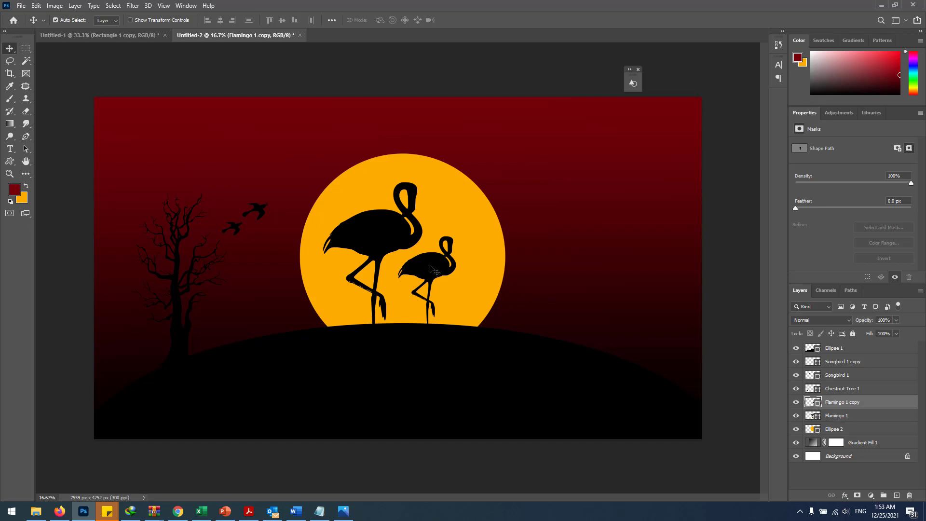